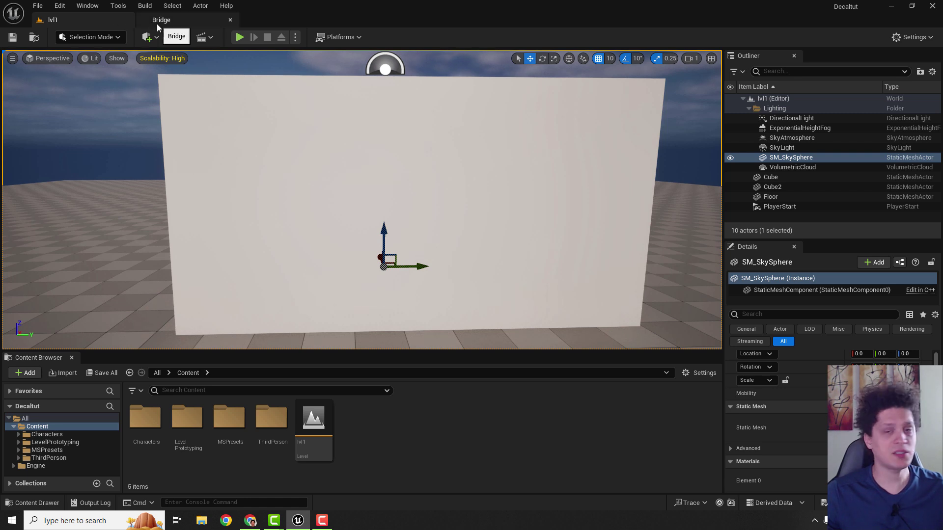
Select three downloaded graffiti decals in Quixel Bridge, including Die and Argon, and add them to the project.
left_click(148, 38)
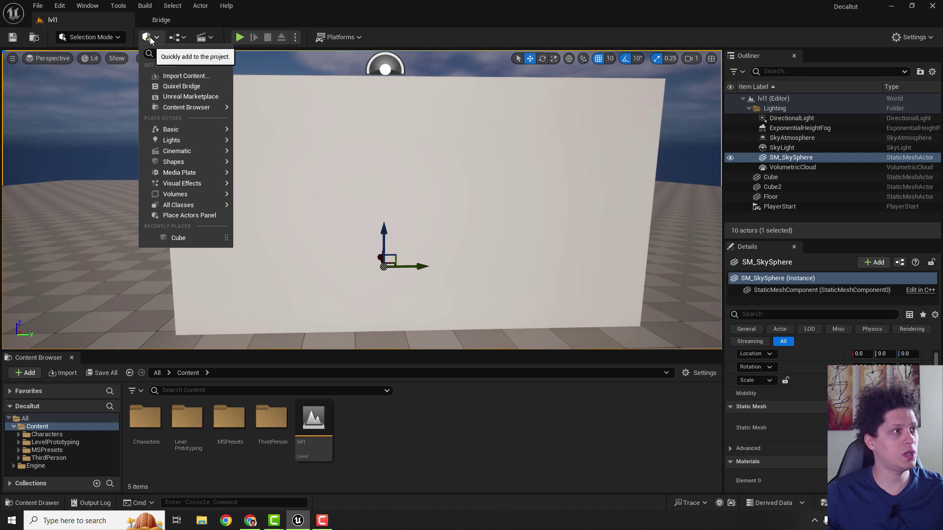
left_click(182, 86)
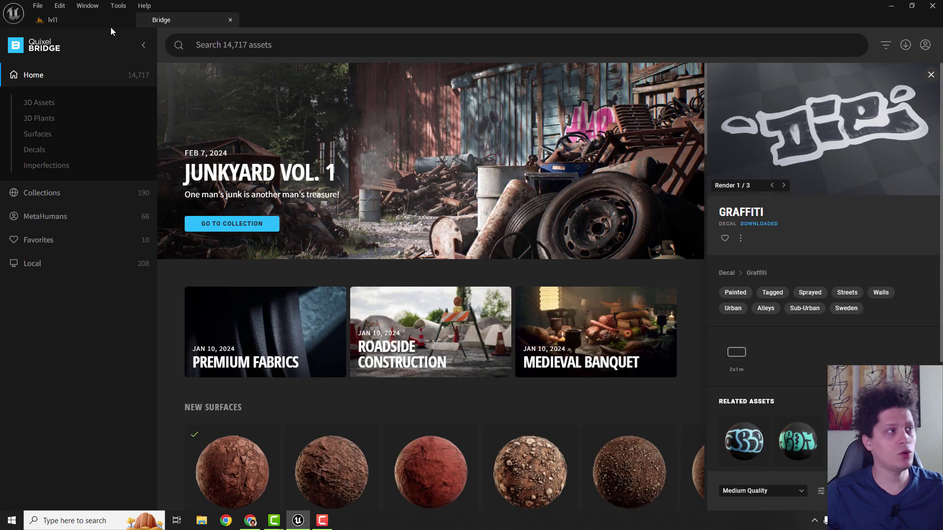
left_click(35, 151)
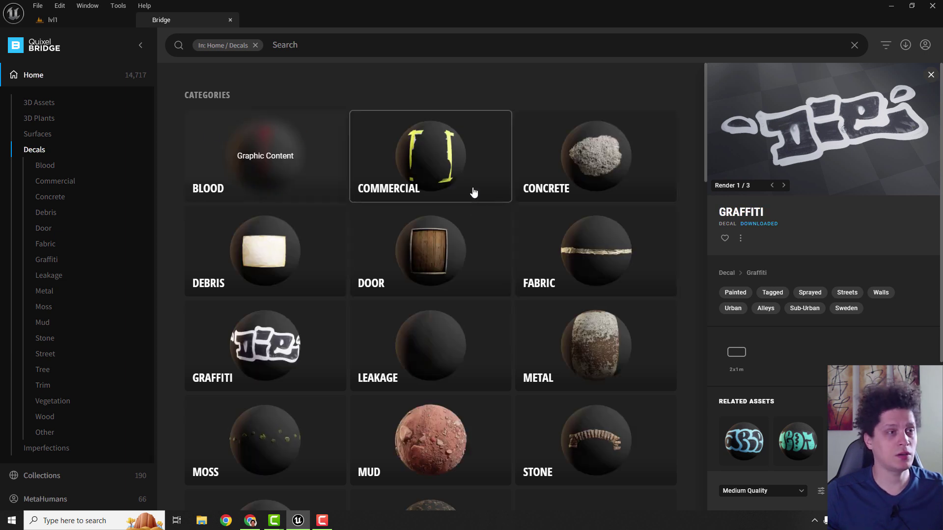
left_click(269, 350)
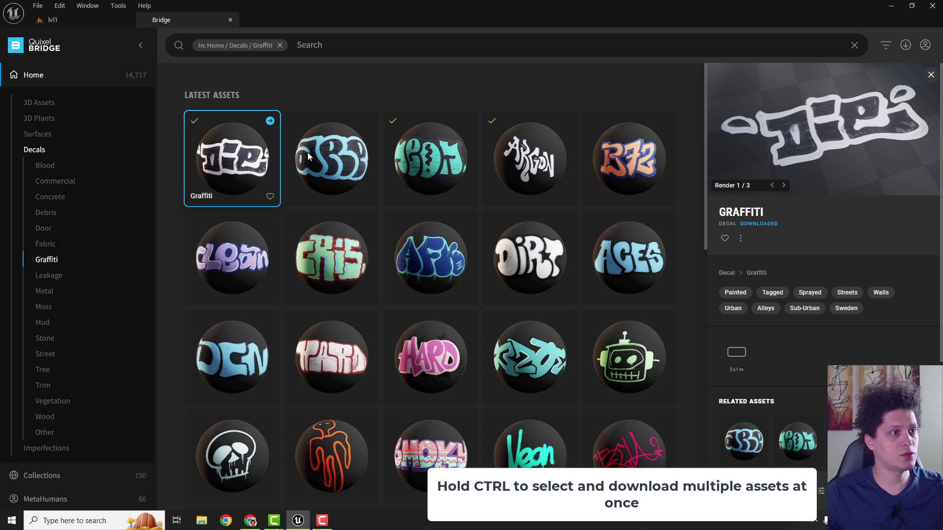
left_click(431, 151, "ctrl")
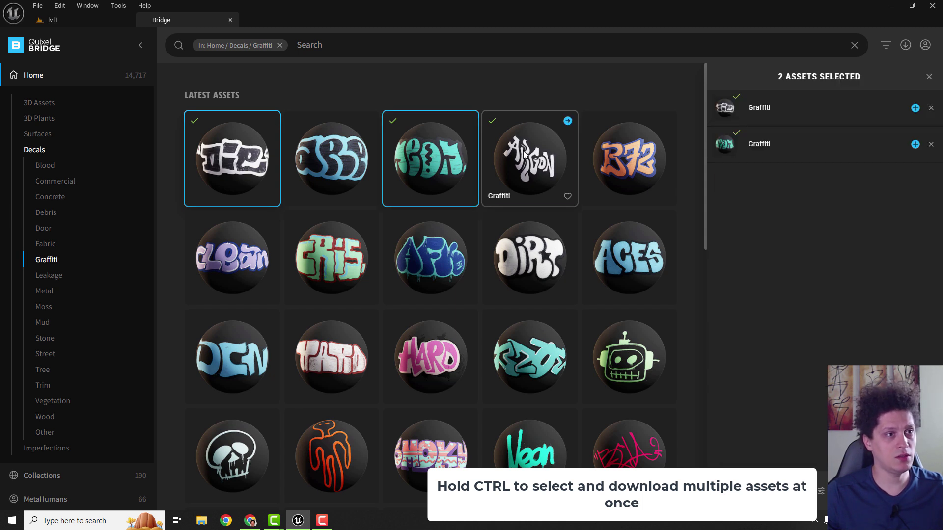
left_click(521, 147, "ctrl")
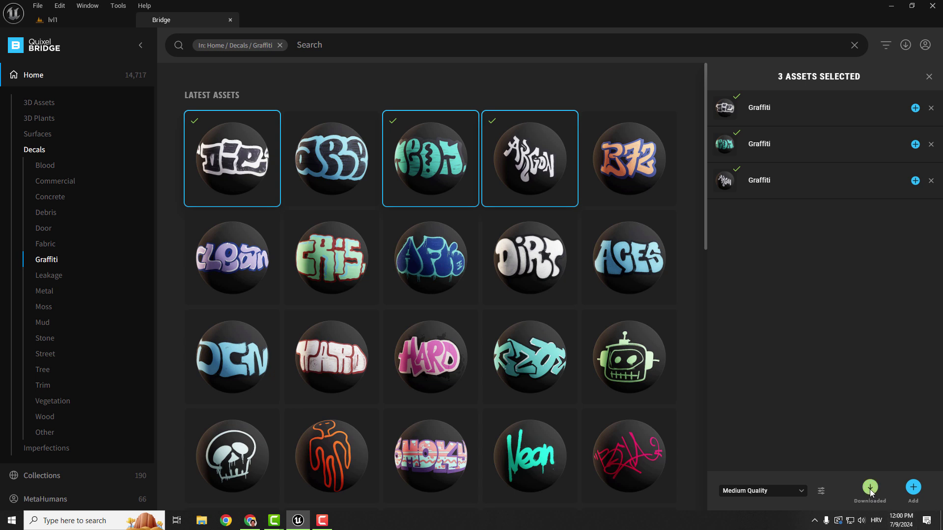
left_click(913, 488)
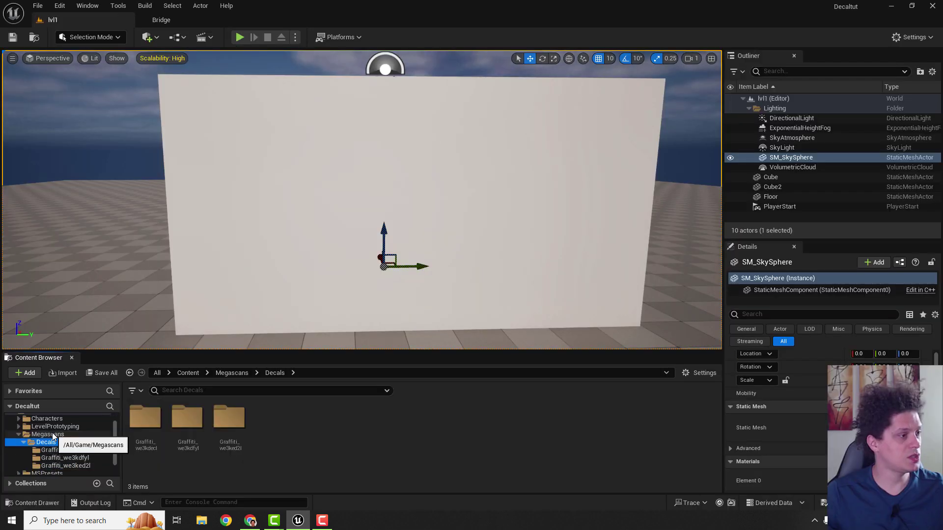
Open the Megascans/Decals folder and filter its contents to show only Material Instance assets.
left_click(53, 435)
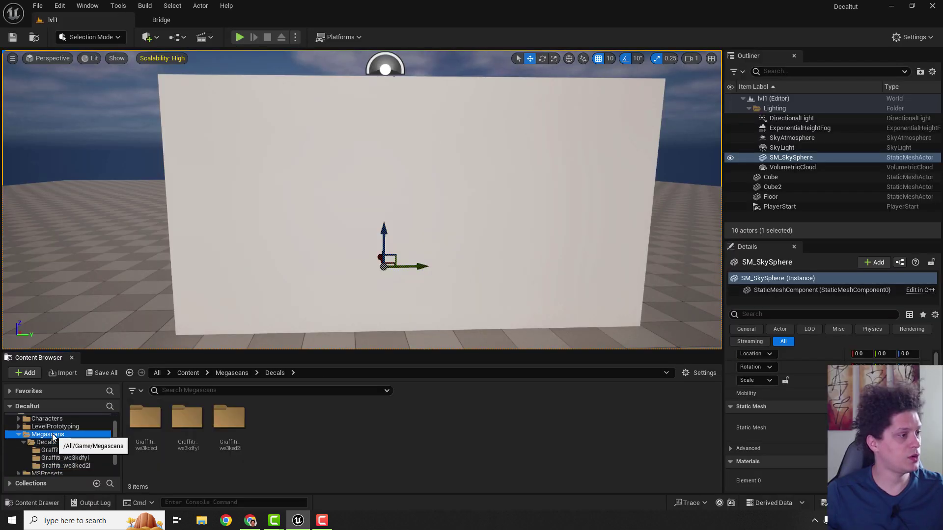
left_click(51, 443)
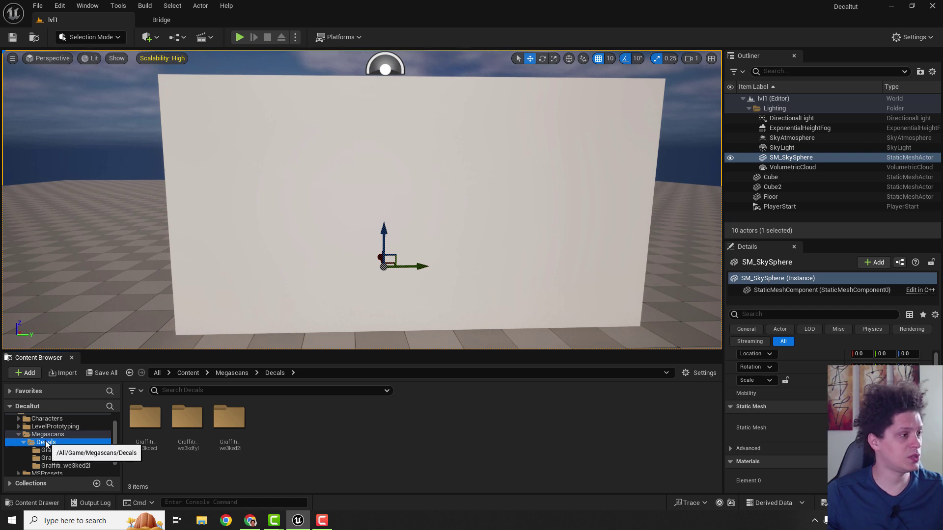
left_click(139, 391)
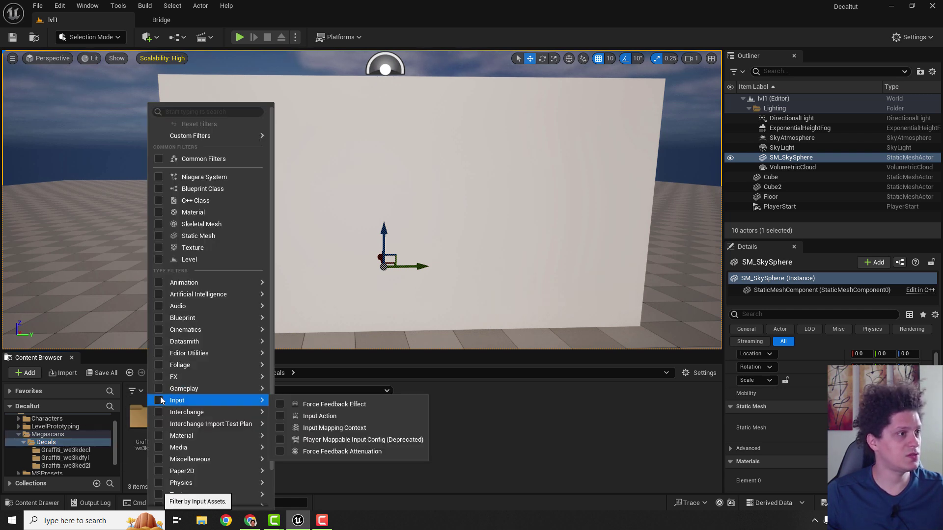
mouse_move(195, 377)
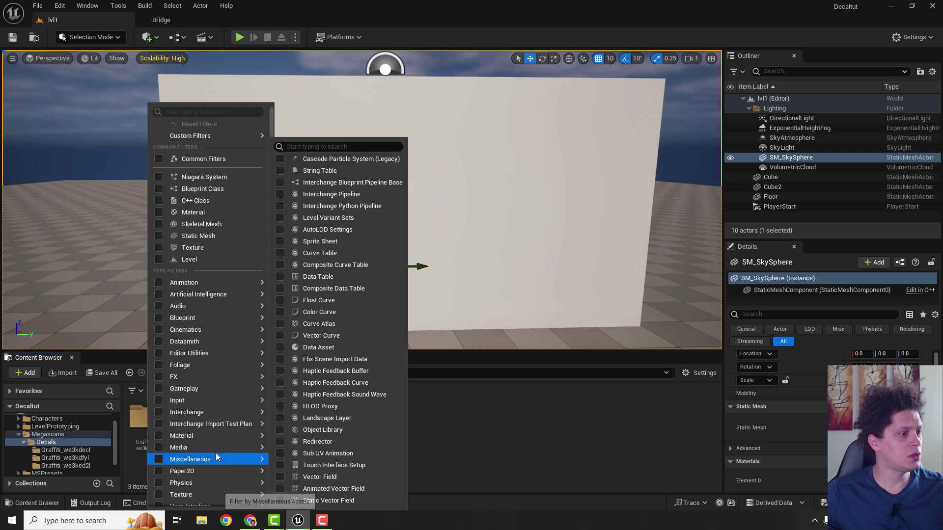
mouse_move(216, 436)
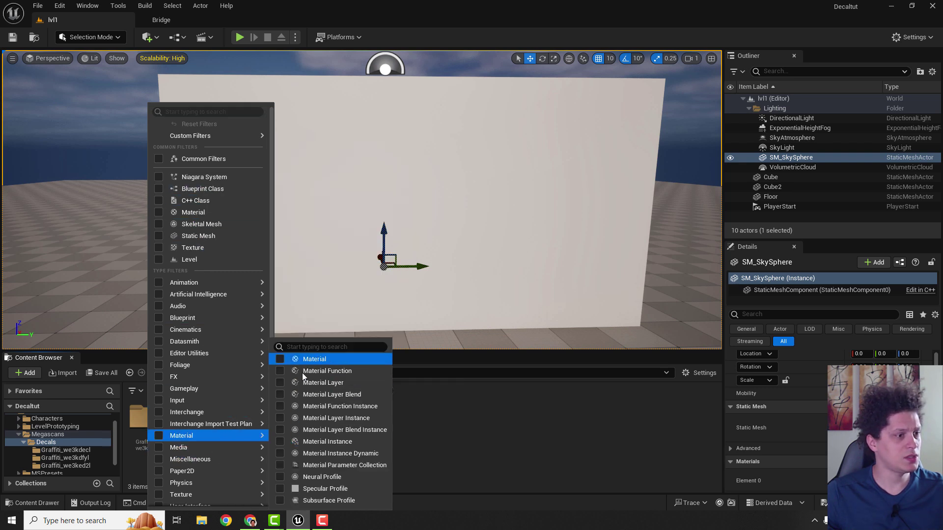
left_click(314, 442)
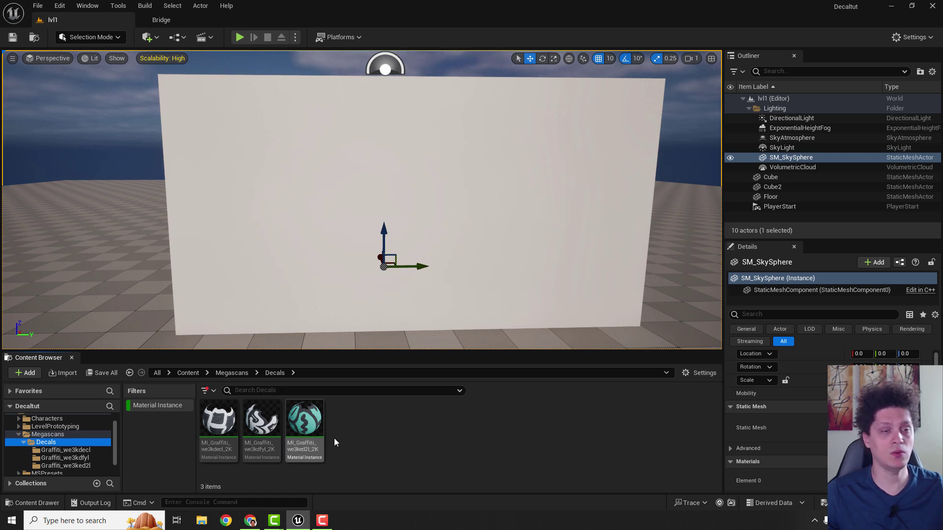
left_click(139, 405)
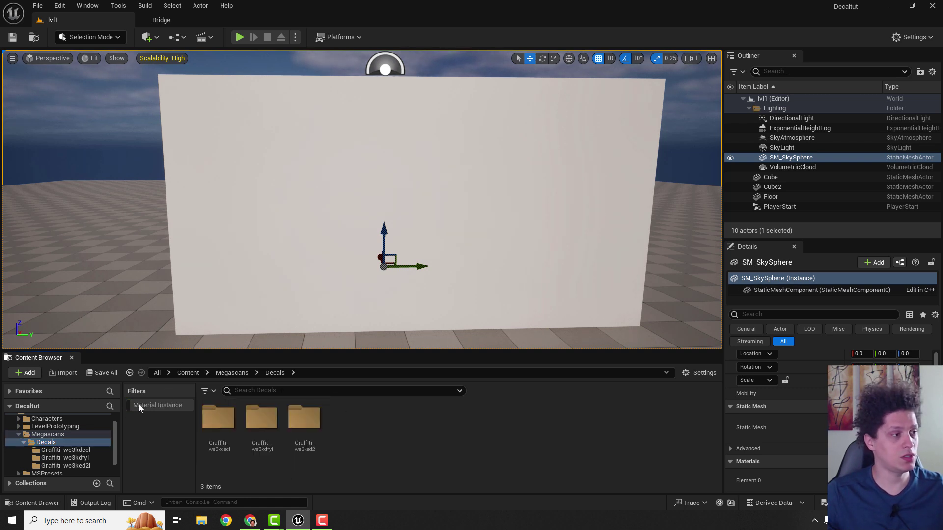
left_click(138, 405)
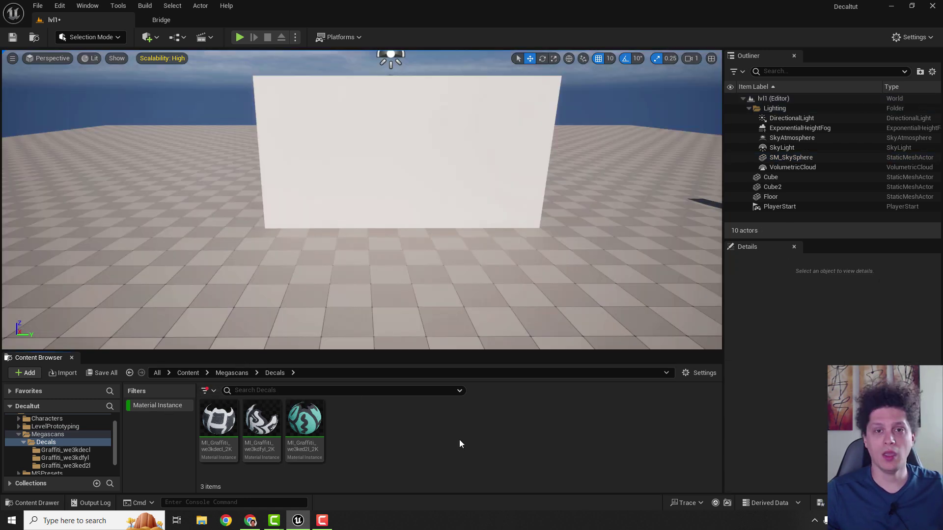
Place the MI_Graffiti_we3kdfyl_2K decal on the floor in front of the white wall.
left_click_drag(262, 420, 378, 270)
mouse_move(402, 225)
right_mouse_down()
mouse_move(404, 253)
mouse_move(400, 221)
right_mouse_up()
key("s")
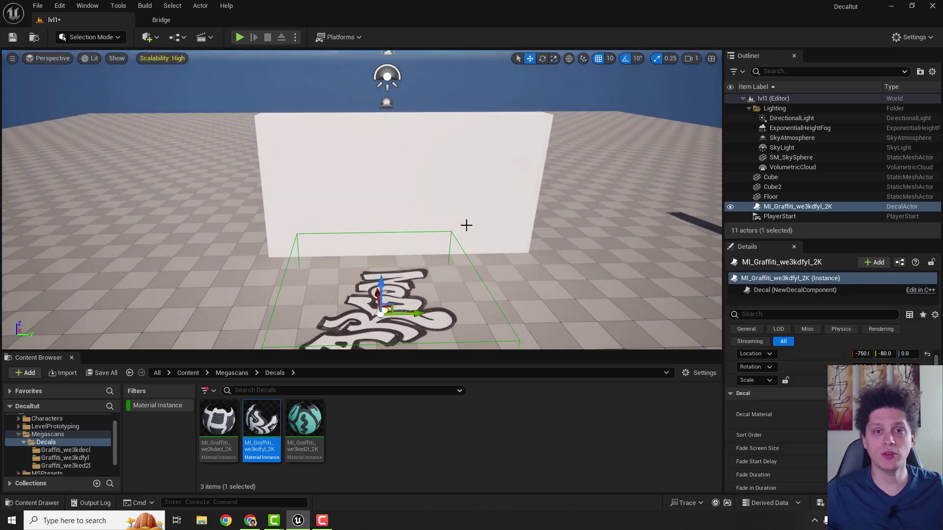
right_click_drag(342, 312, 343, 324)
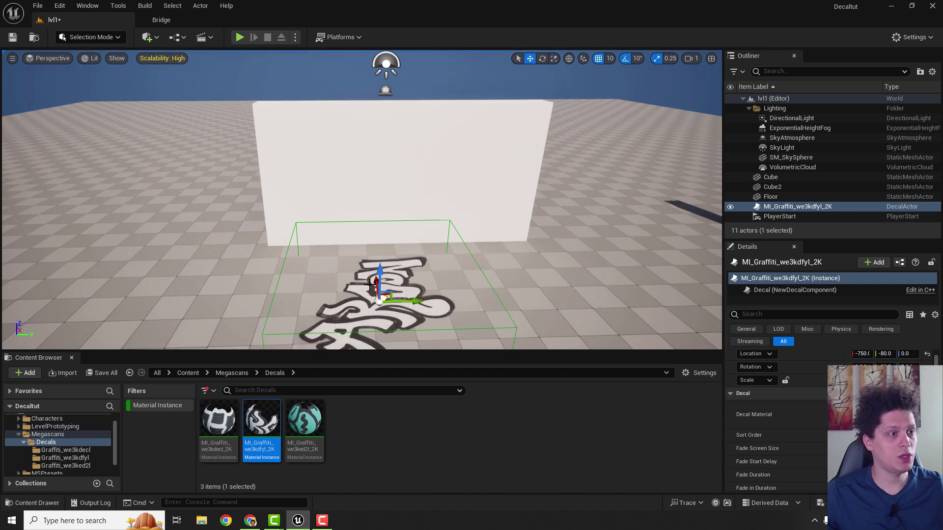
Move the graffiti decal to the wall at about X -380, rotate it 90° upright, and raise it to about Z 230.
left_click_drag(377, 283, 371, 176)
key("e")
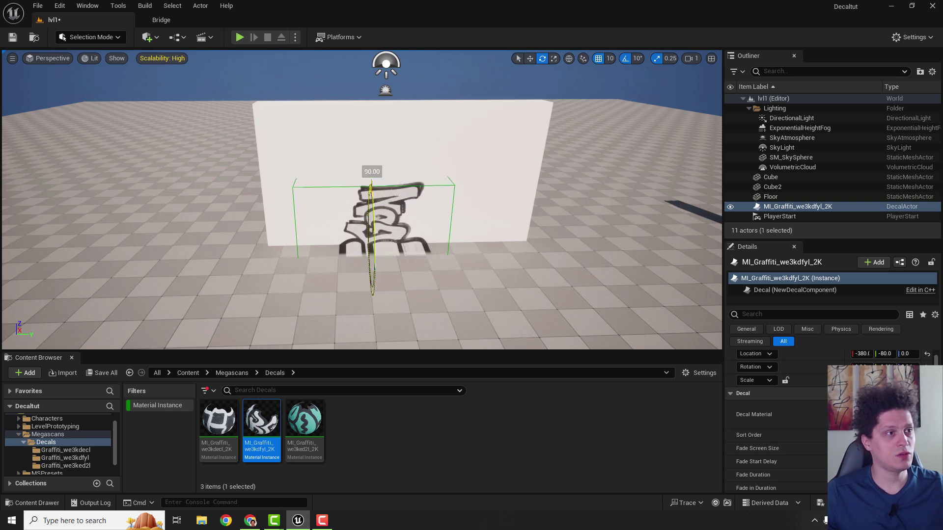
key("w")
left_click_drag(382, 233, 388, 162)
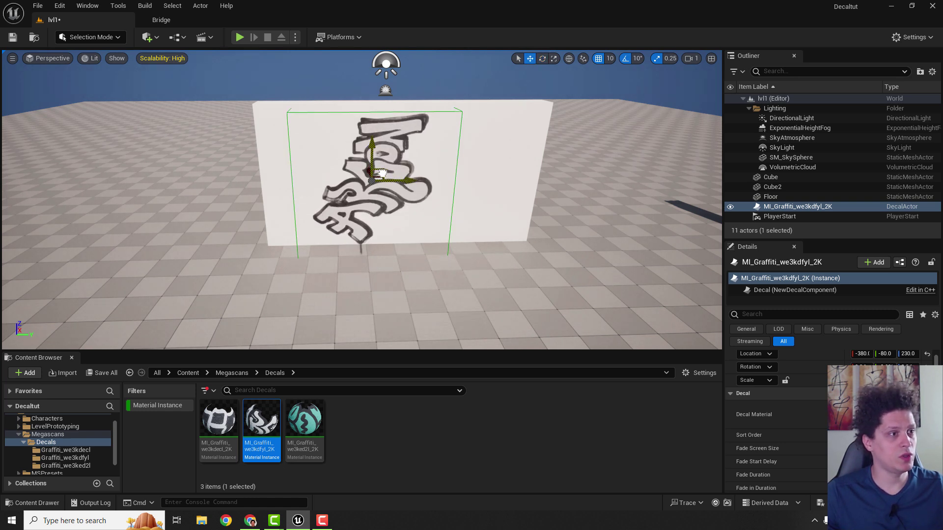
Rotate the graffiti decal in the plane of the wall so its ARGON lettering reads horizontally.
key("e")
left_click_drag(319, 146, 376, 127)
left_click_drag(376, 127, 385, 128)
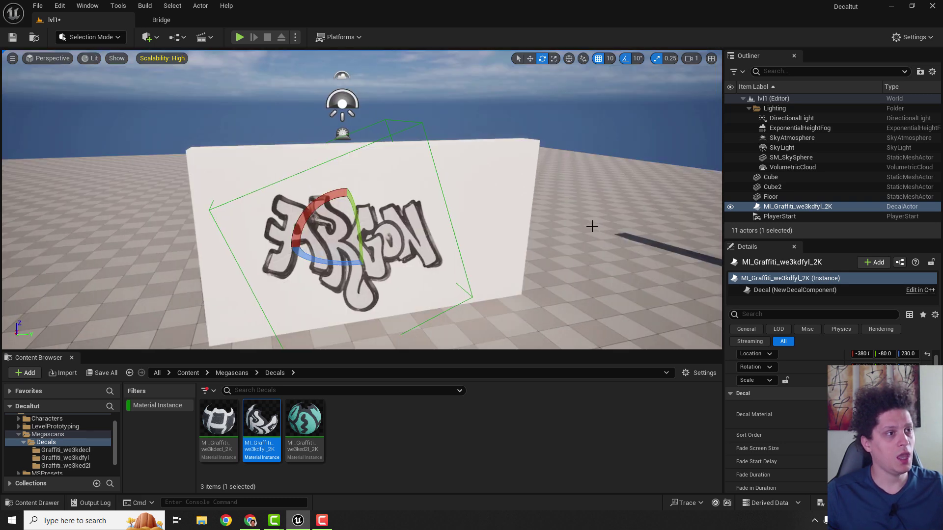
left_click(591, 225)
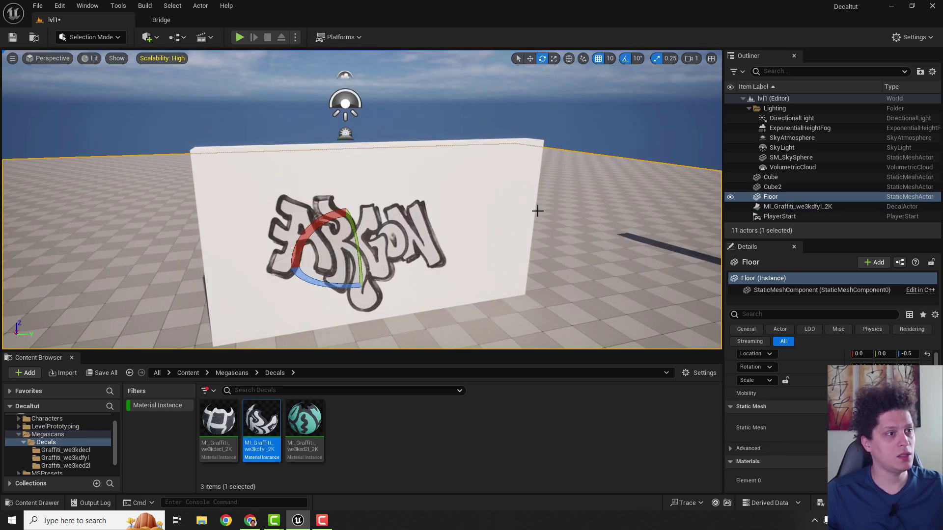
Scale the ARGON decal so its projection box extends deeper through and in front of the wall.
left_click(788, 207)
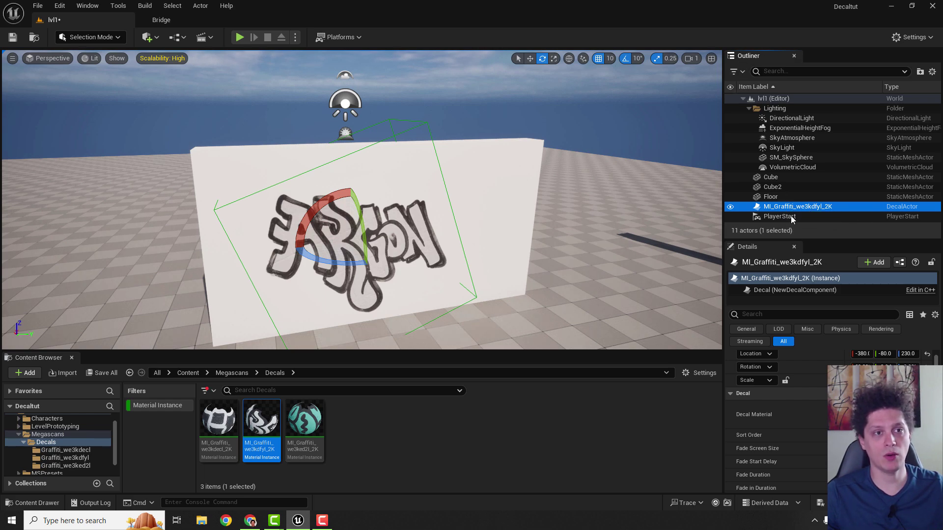
left_click_drag(520, 208, 628, 231, "alt")
mouse_move(359, 201)
right_mouse_down()
mouse_move(378, 199)
mouse_move(275, 202)
mouse_move(359, 201)
right_mouse_up()
key("r")
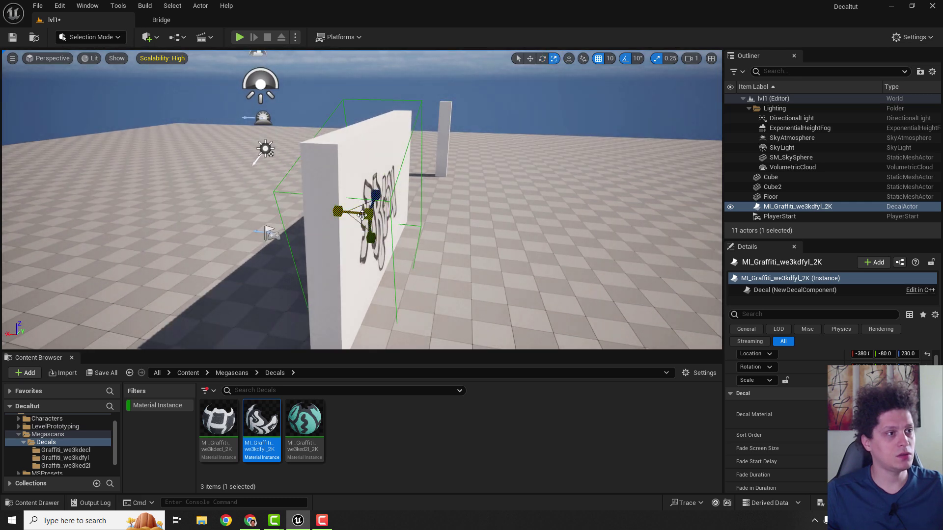
left_click_drag(367, 216, 338, 213)
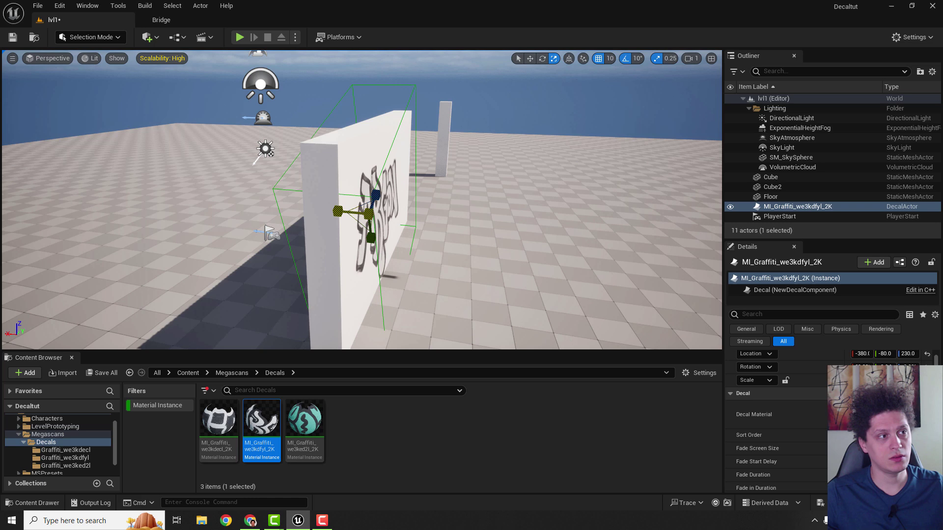
left_click_drag(337, 212, 332, 212)
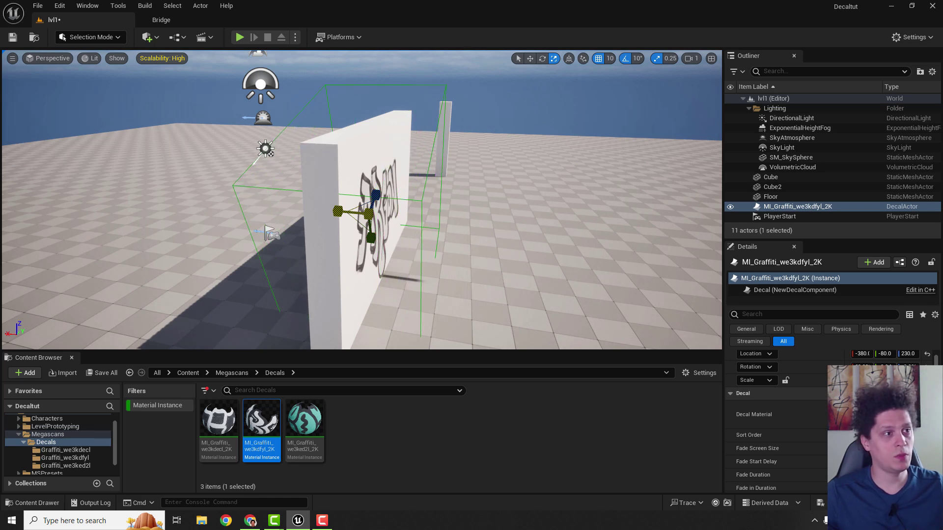
Move the Cube2 pillar in front of the ARGON graffiti, to about X -560 and Y 90, inside the decal's projection box.
right_click_drag(548, 132, 533, 179)
left_click(492, 189)
key("e")
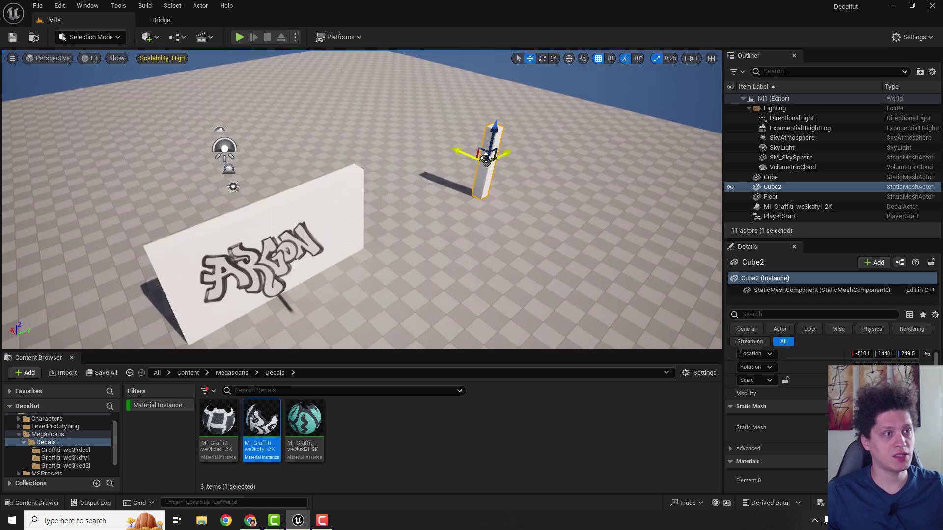
left_click_drag(482, 157, 305, 247)
key("w")
mouse_move(355, 211)
right_mouse_down()
mouse_move(349, 220)
mouse_move(343, 199)
mouse_move(339, 211)
right_mouse_up()
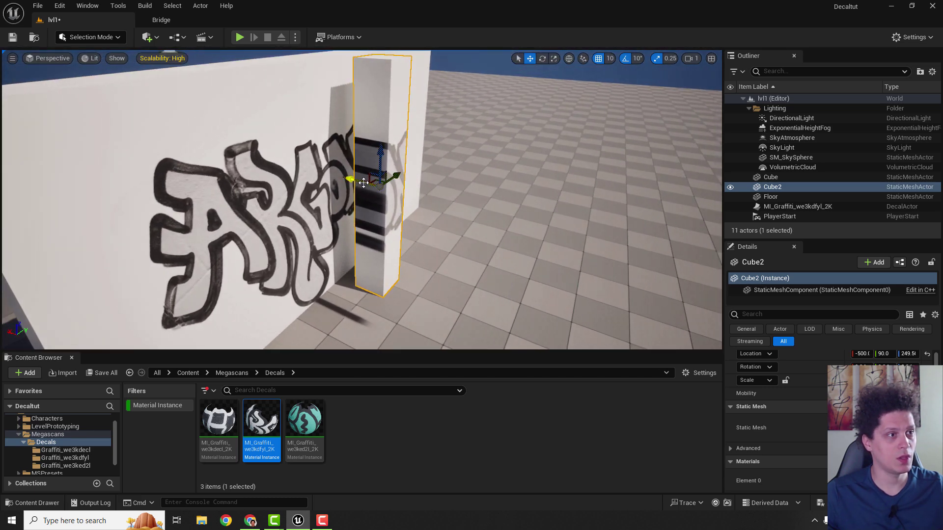
left_click_drag(363, 182, 382, 190)
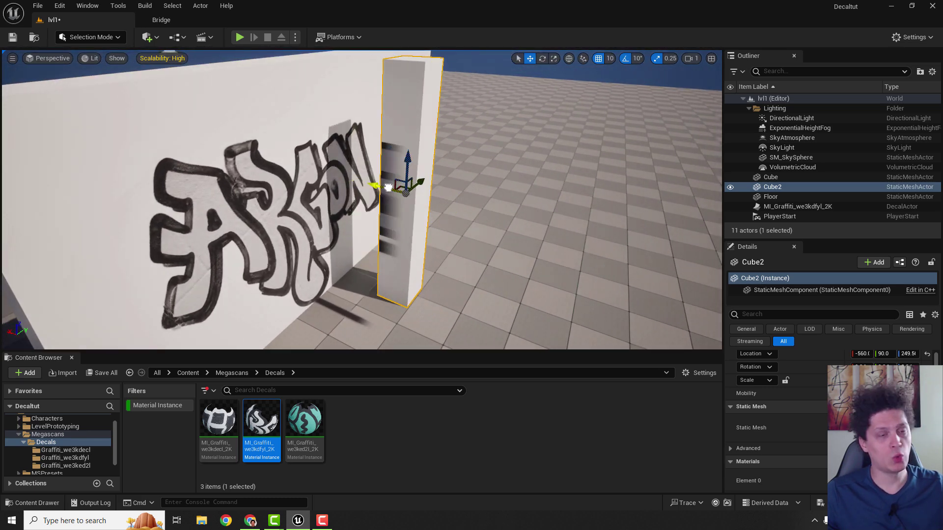
Reselect the ARGON decal and adjust its projection depth relative to the pillar using Scale.
left_click(808, 207)
key("r")
key("f")
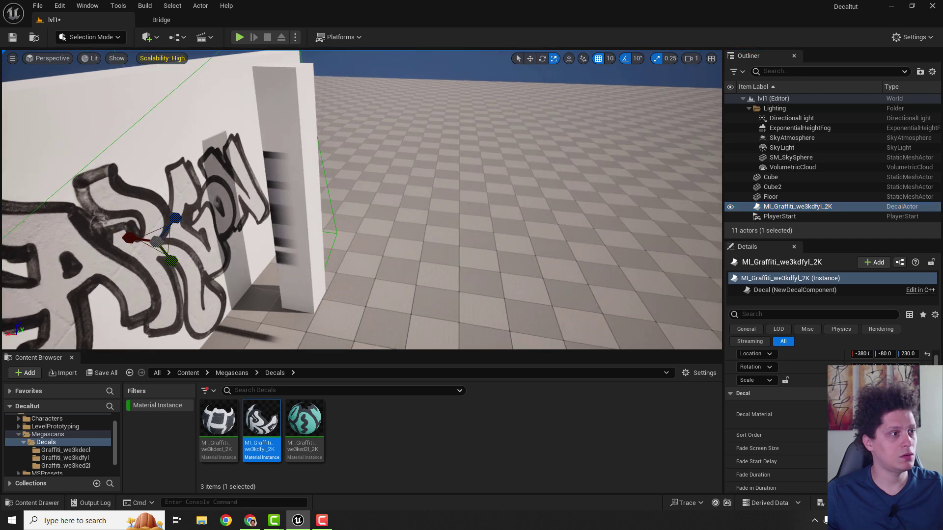
left_click_drag(319, 199, 268, 195)
Filter the Cube2 pillar's details by "decal", and move the pillar clear of the ARGON graffiti, beside the wall.
key("d")
right_click_drag(457, 187, 389, 117)
left_click(389, 116)
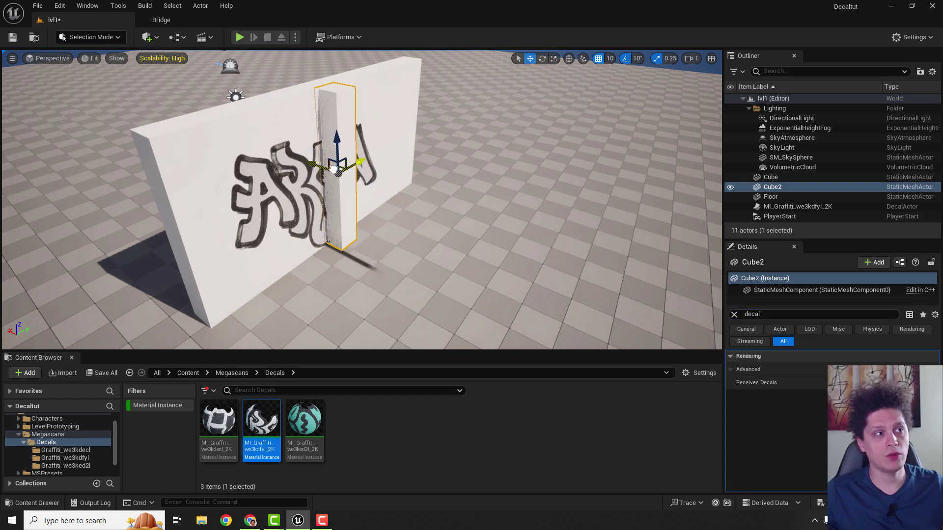
left_click_drag(334, 170, 455, 155)
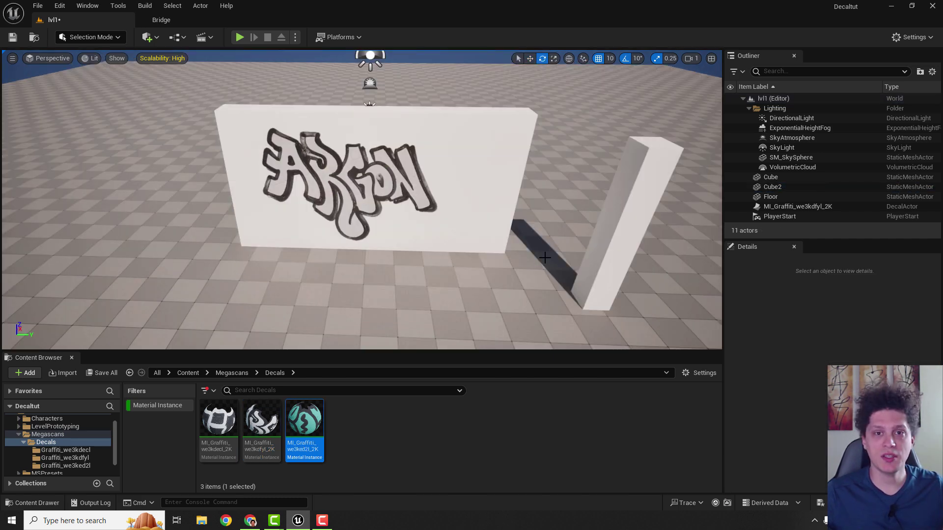
Place the teal MI_Graffiti_we3ked2l_2K decal on the floor in front of the wall.
left_click_drag(305, 419, 257, 289)
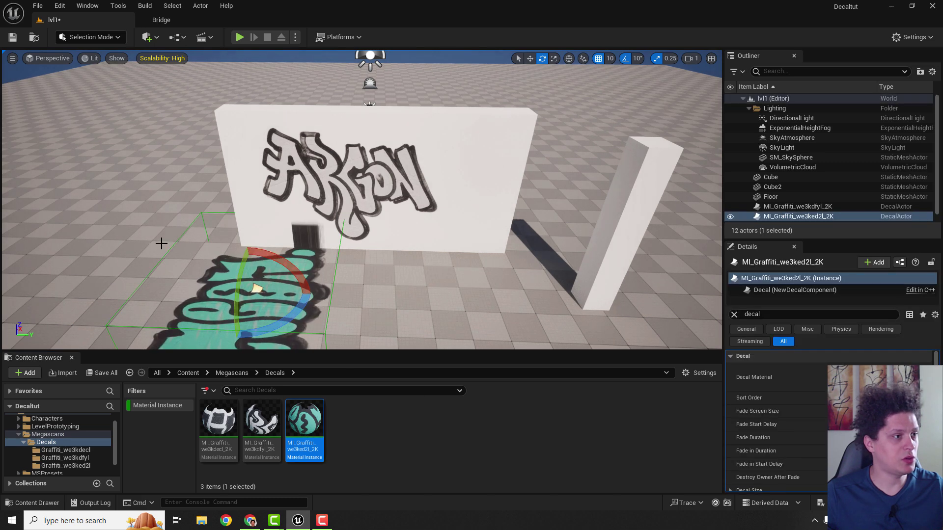
right_click_drag(219, 275, 393, 314)
key("w")
right_click_drag(406, 223, 373, 189)
key("e")
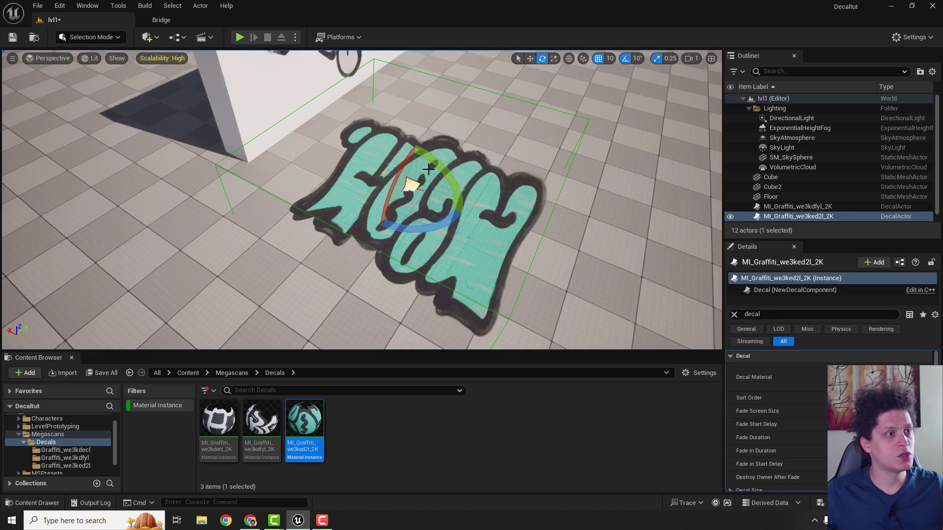
Rotate the teal graffiti decal upright and move it onto the wall so that it overlaps the ARGON decal.
left_click_drag(398, 166, 385, 238)
left_click_drag(363, 171, 383, 229)
key("w")
left_click_drag(391, 181, 275, 134)
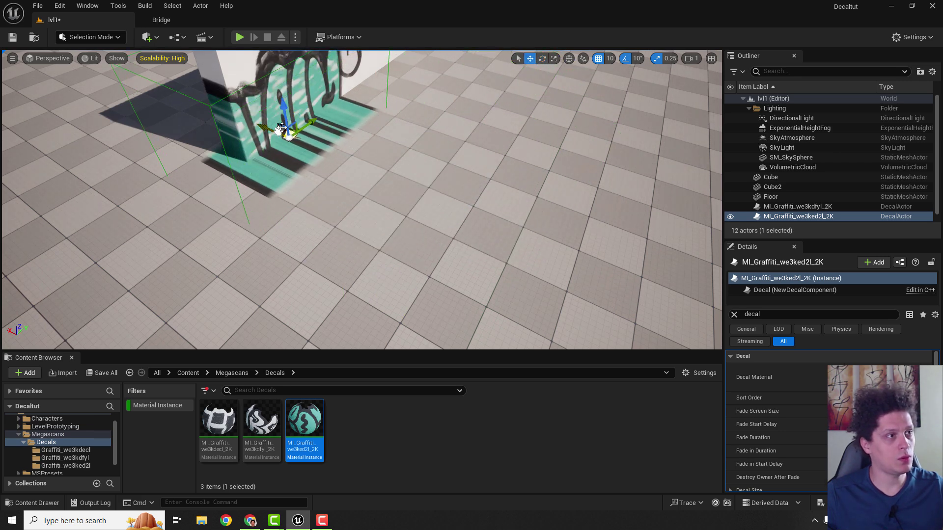
key("f")
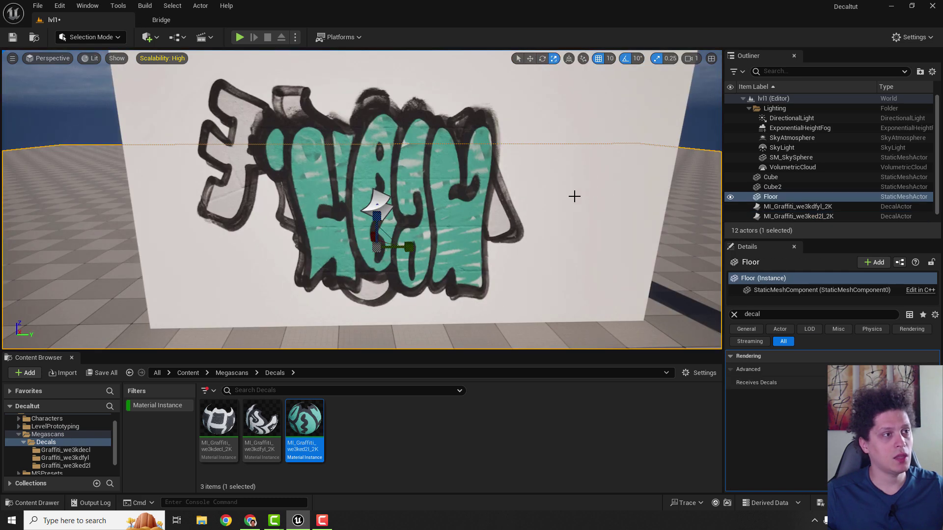
Select the ARGON decal MI_Graffiti_we3kdfyl_2K and switch its visibility off and on to identify it on the wall.
key("Escape")
right_click_drag(595, 190, 614, 163)
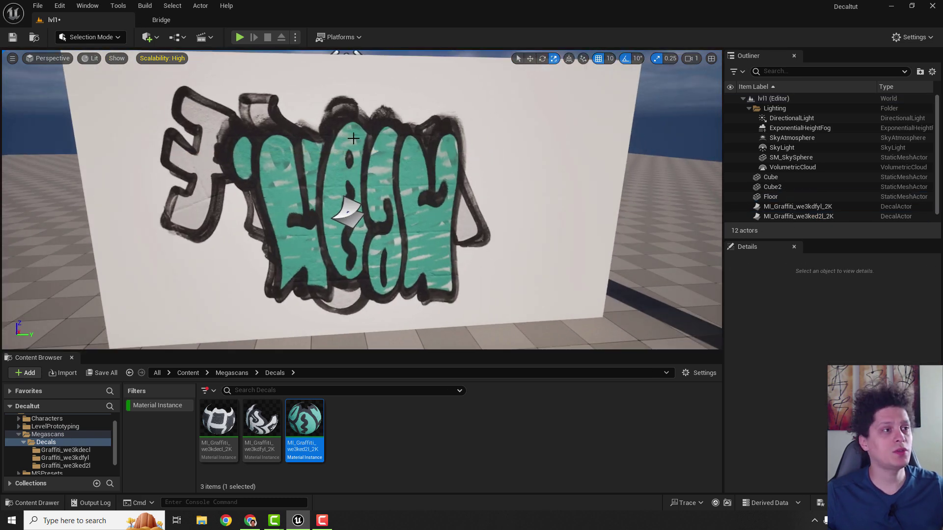
left_click(334, 155)
right_click_drag(334, 155, 335, 155)
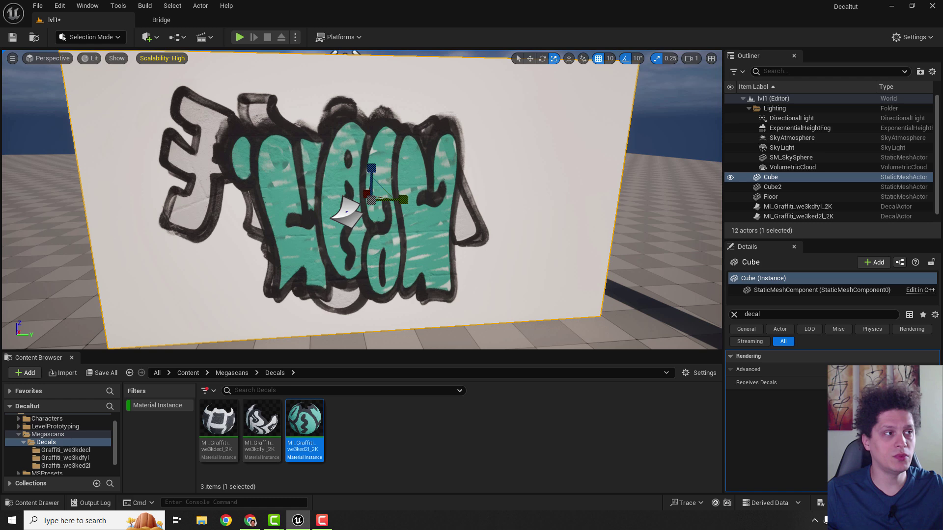
left_click(796, 206)
left_click(730, 207)
left_click(730, 207)
left_click(731, 207)
left_click(731, 207)
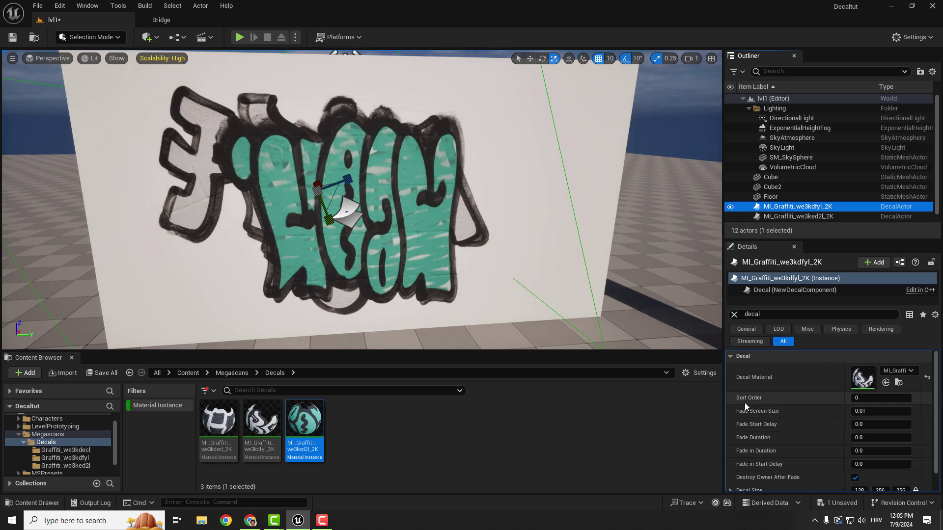
Set the ARGON decal's Sort Order to 1 so that it draws over the teal graffiti.
left_click(875, 398)
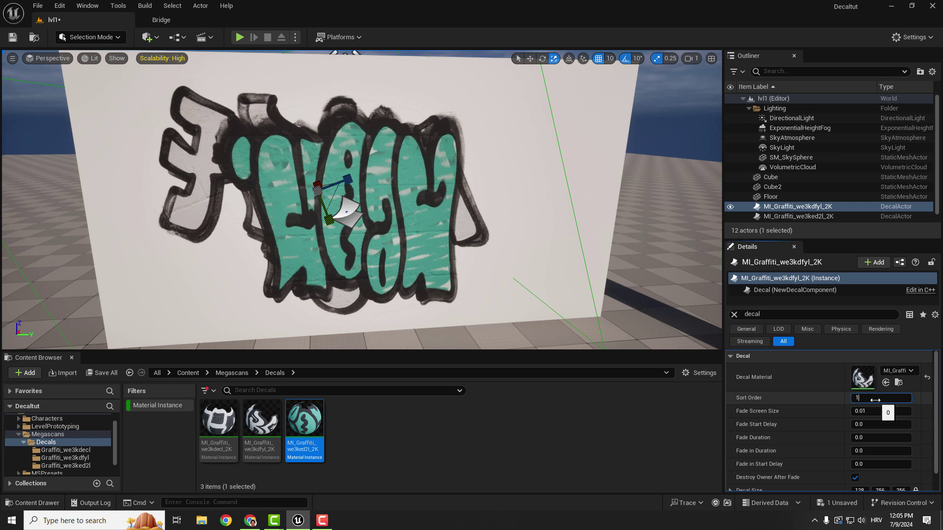
type("1")
key("Return")
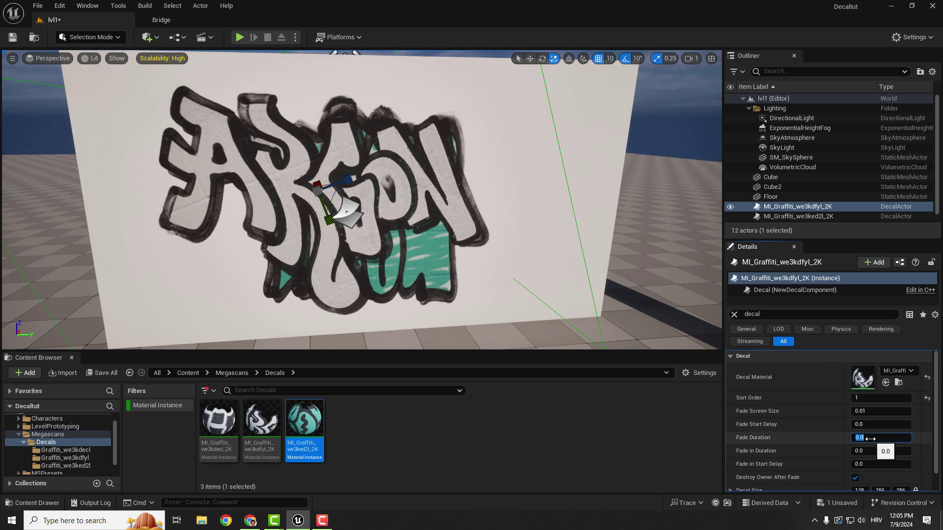
Set the ARGON decal's Fade Duration to 3.0 and play the level to check how the decal fades.
key("Return")
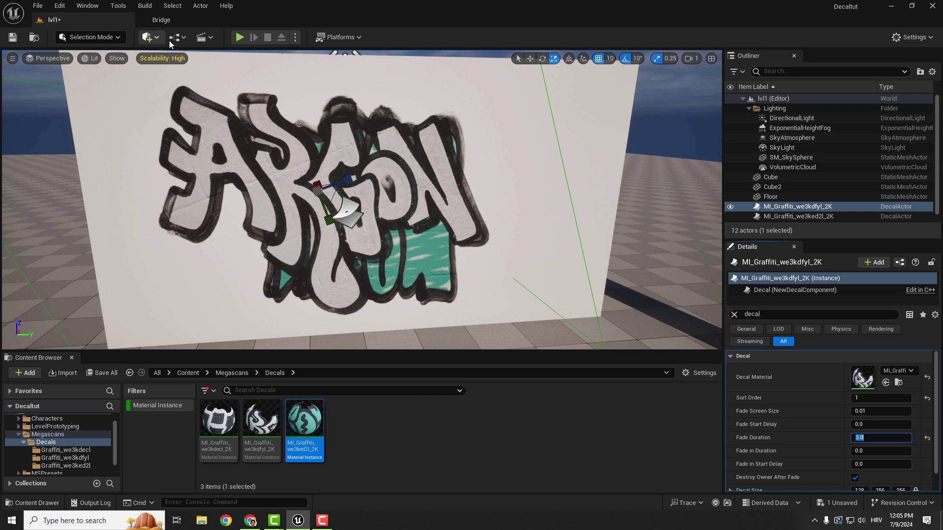
scroll(362, 334, "down", 8)
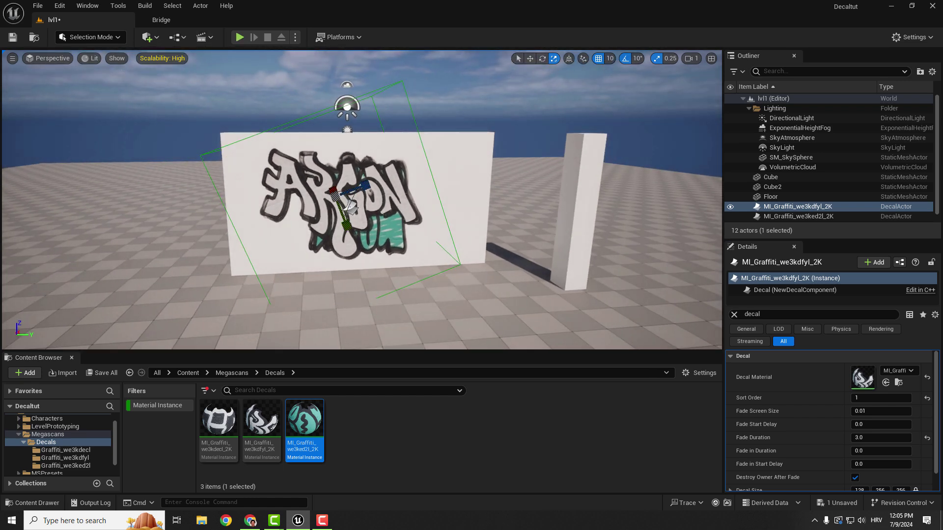
right_click(369, 333)
left_click(412, 501)
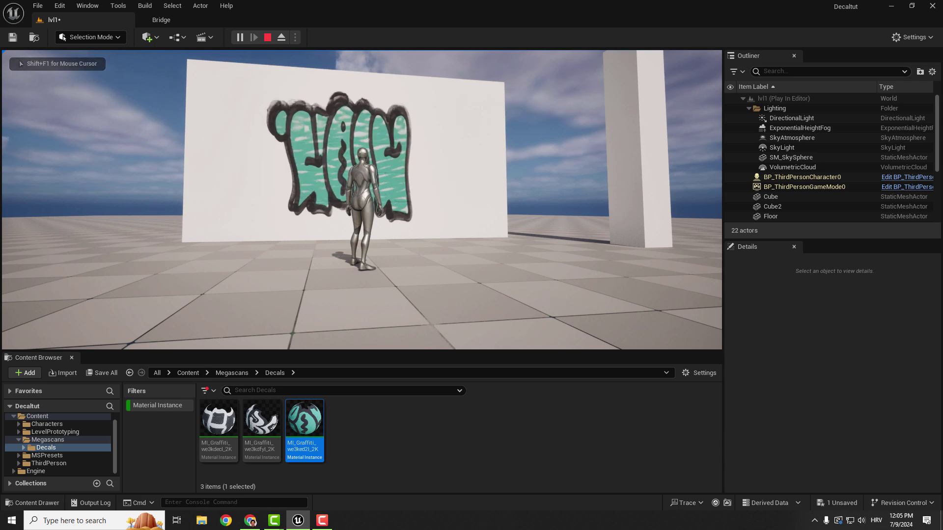
key("shift+F1")
key("Escape")
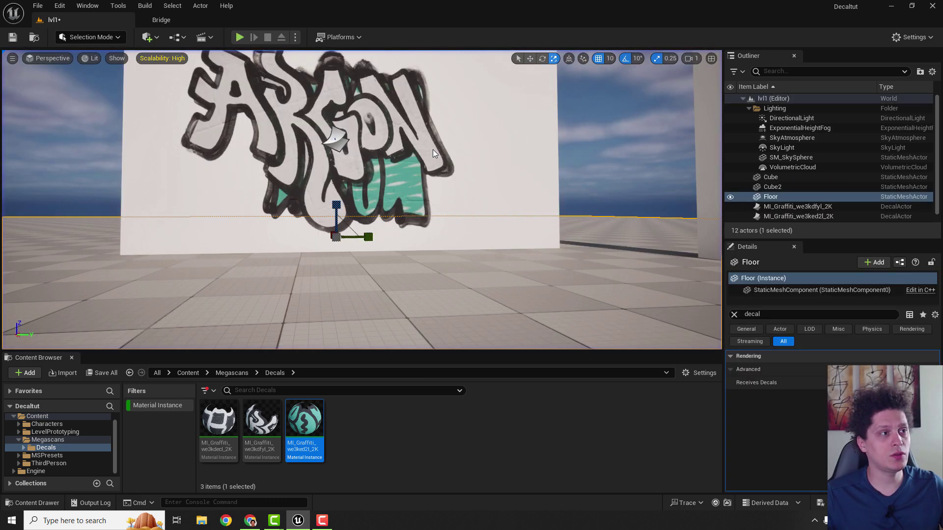
Clear the details filter, reselect the ARGON decal and look through its remaining decal and rendering properties.
left_click(734, 314)
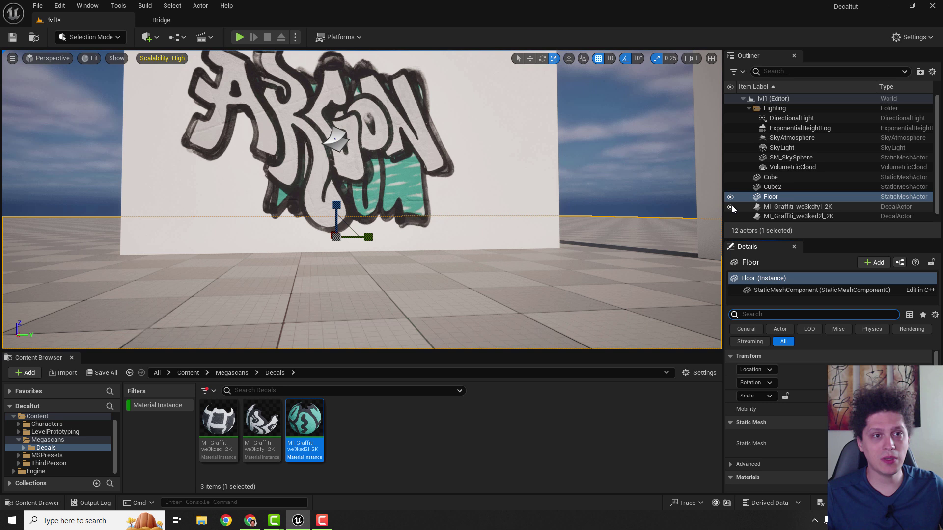
left_click(766, 207)
scroll(741, 391, "down", 5)
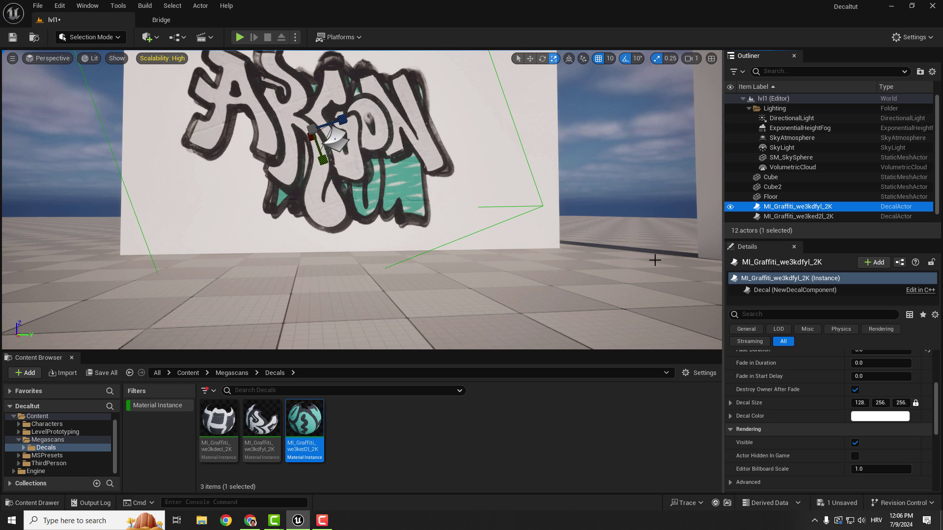
key("f")
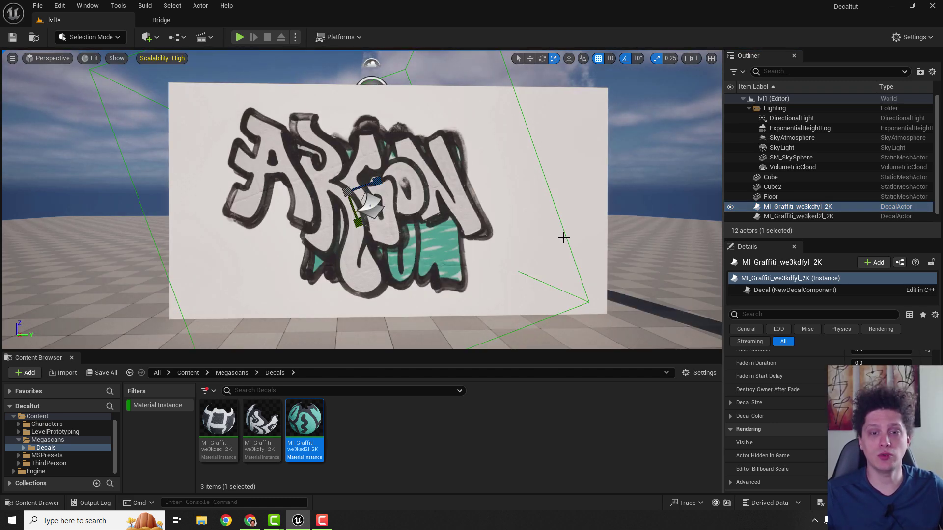
Locate ai-generated-8846926.png on the desktop, return to Unreal Engine and clear both graffiti decals from the level.
key("super+d")
left_click(20, 181)
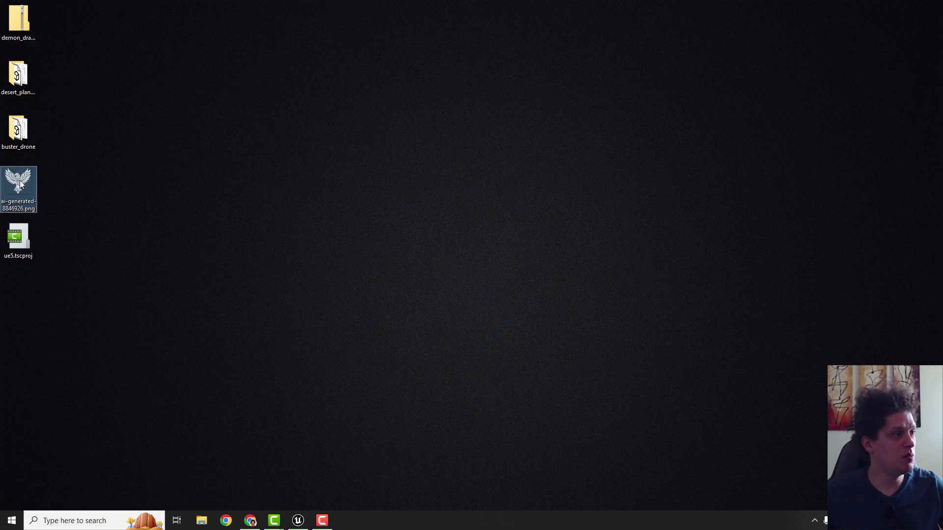
left_click_drag(20, 183, 81, 185)
left_click_drag(20, 183, 16, 179)
key("super+d")
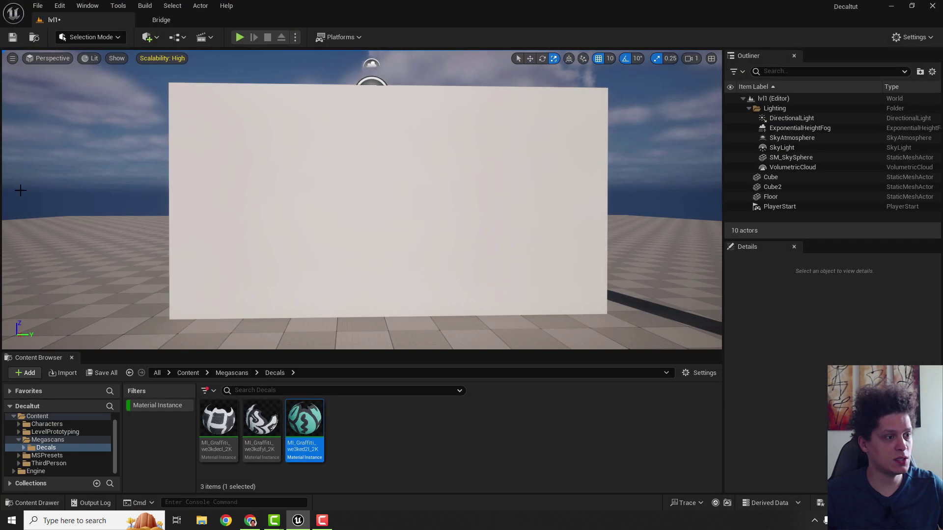
Turn off the Material Instance filter in the Content folder and import ai-generated-8846926.png from the desktop into it.
left_click(43, 417)
left_click(135, 407)
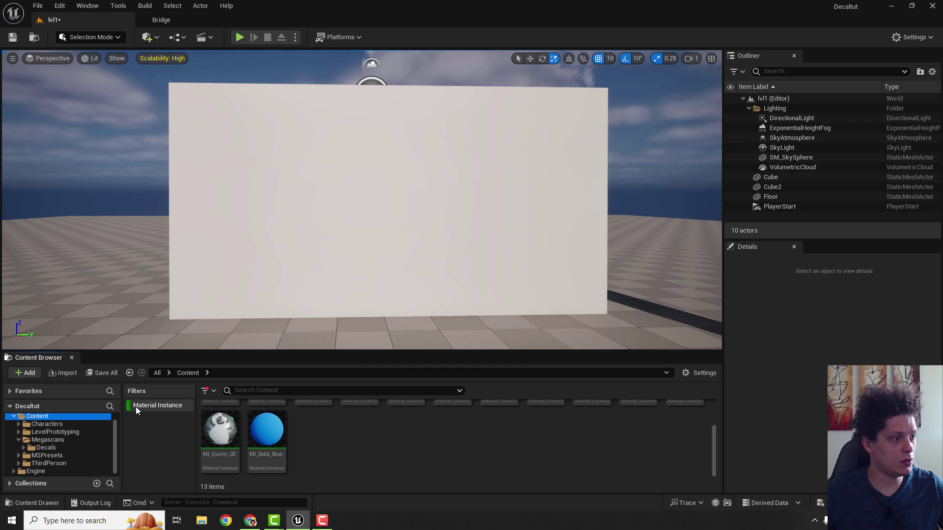
key("super+d")
key("super+d")
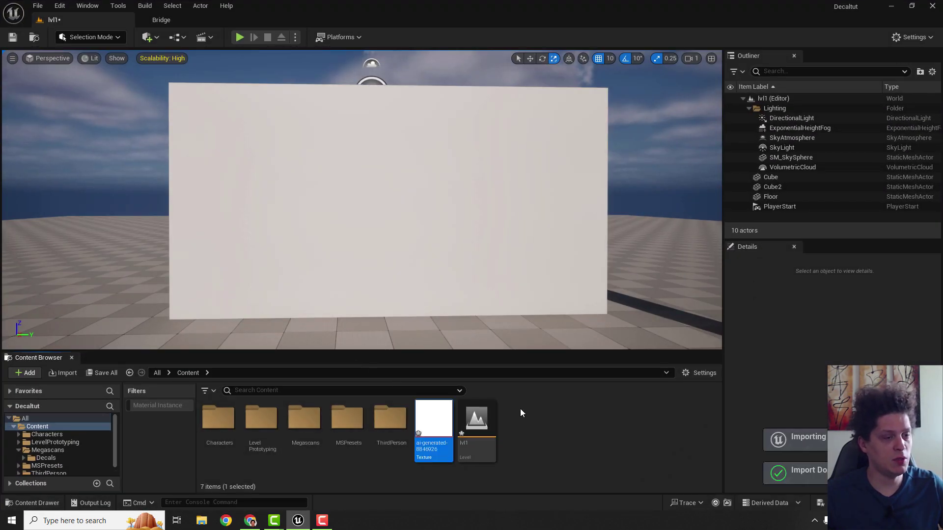
left_click(548, 406)
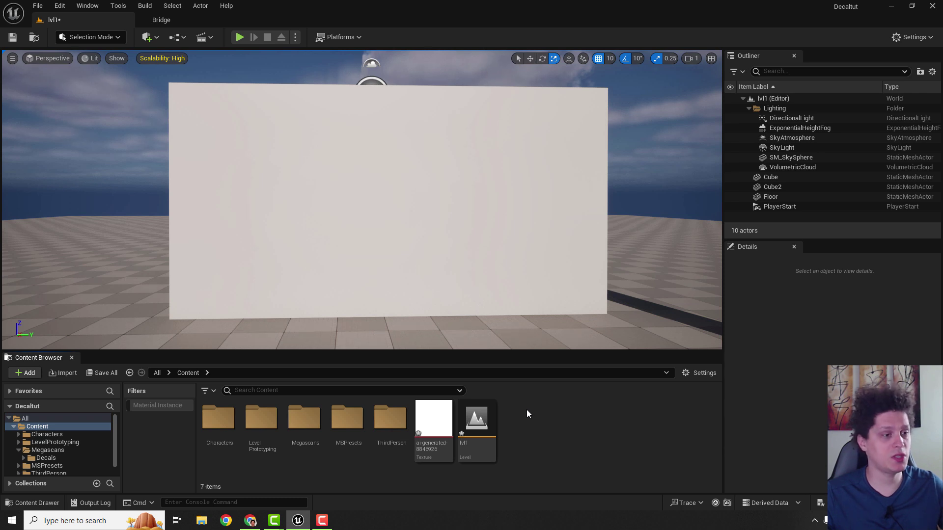
Create a material named Decal in the Content folder and open it in a docked material editor.
right_click(525, 415)
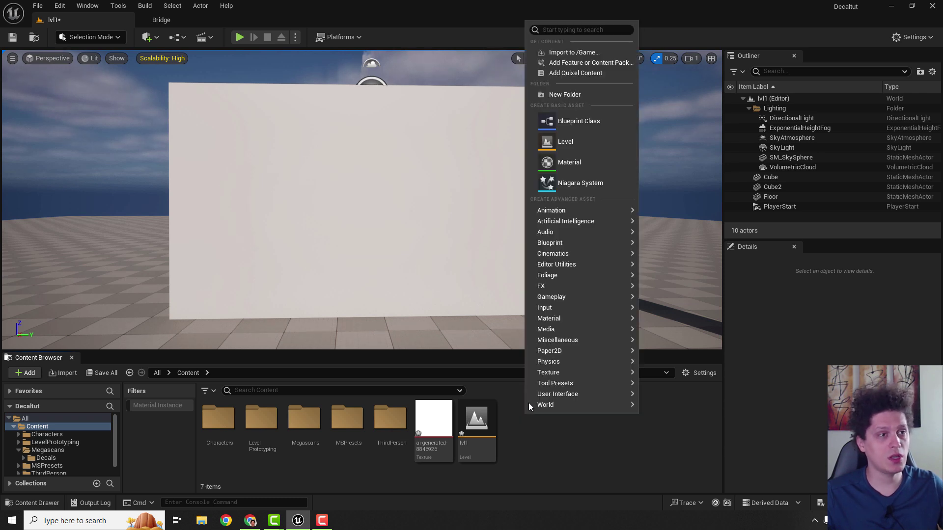
left_click(558, 162)
type("Decal")
key("Return")
left_click_drag(423, 57, 181, 13)
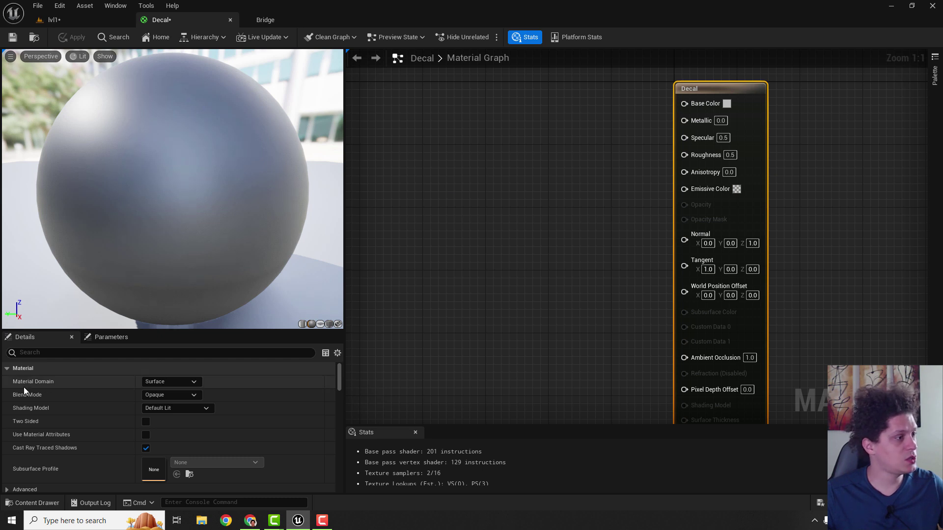
Set the material's Material Domain to Deferred Decal and its Blend Mode to Translucent.
left_click(162, 382)
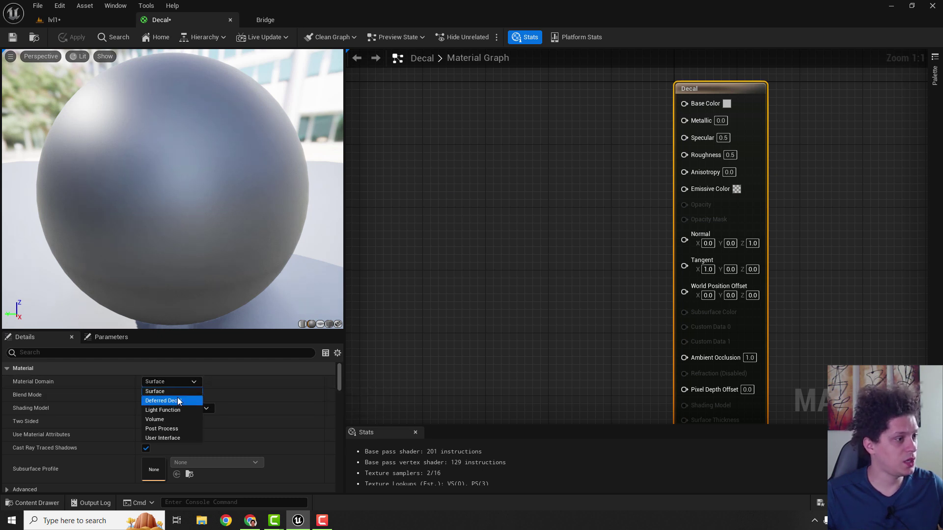
left_click(169, 402)
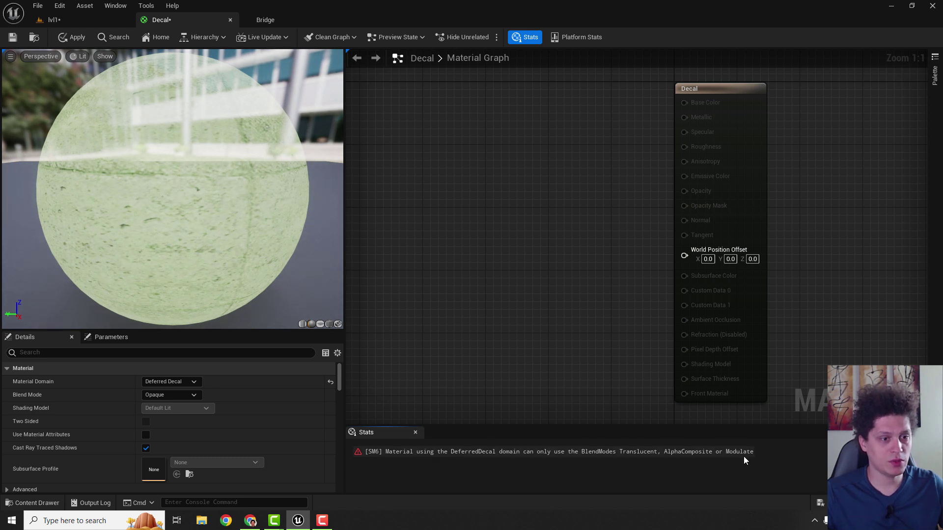
left_click(172, 395)
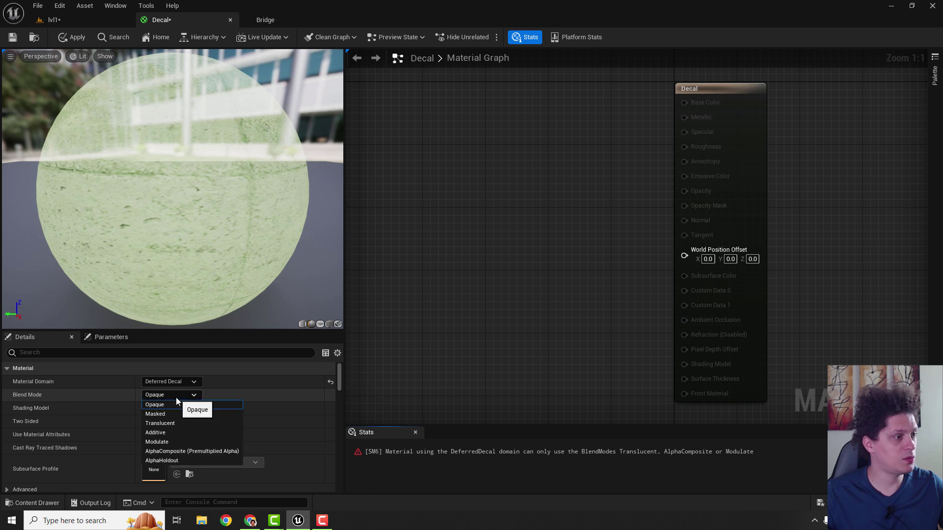
left_click(170, 423)
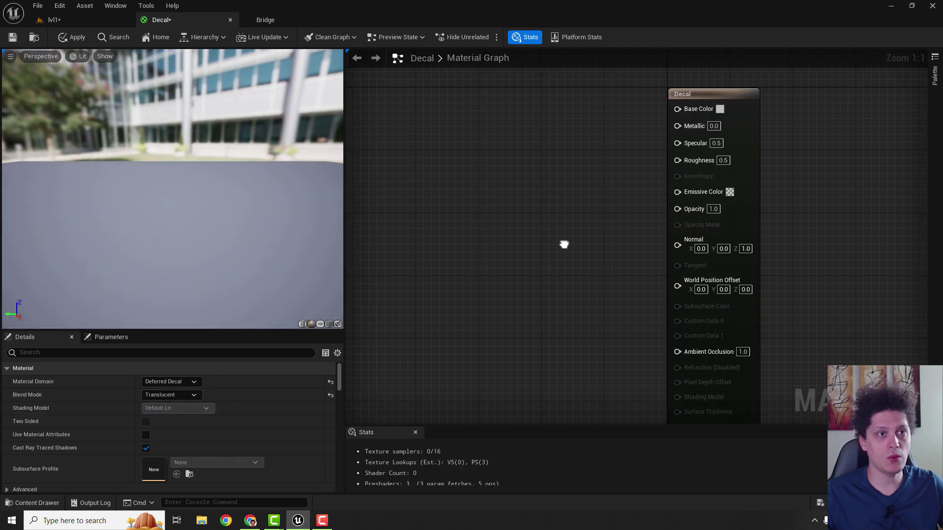
Add the ai-generated-8846926 texture to the material graph as a Texture Sample beside the Decal node.
right_click_drag(563, 244, 596, 242)
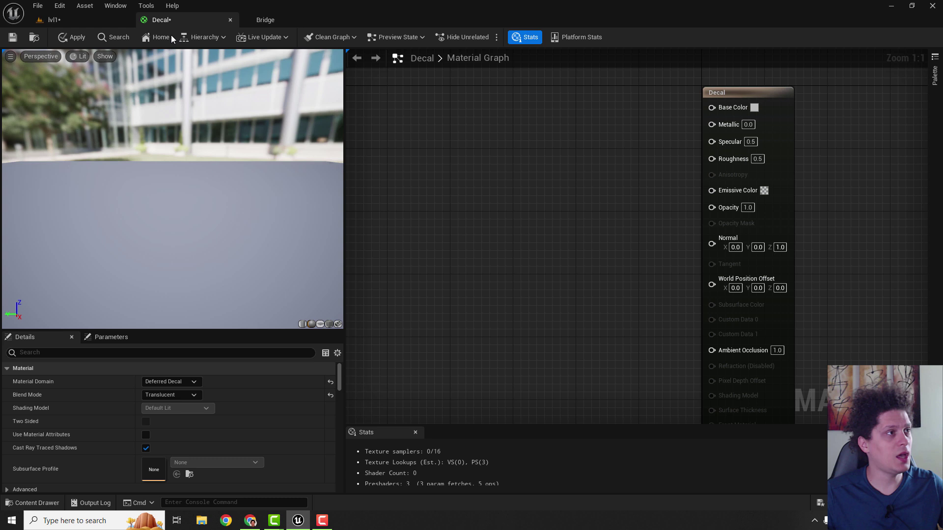
key("ctrl+space")
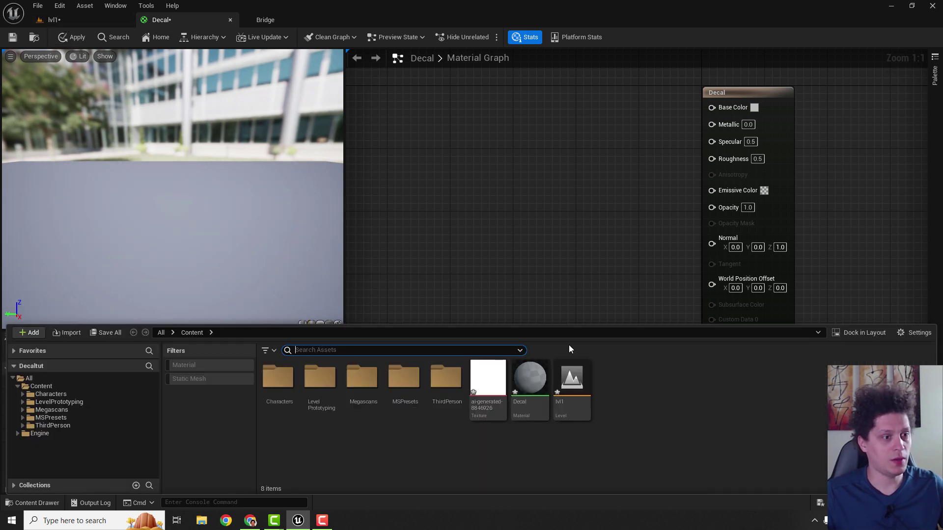
left_click_drag(483, 379, 439, 141)
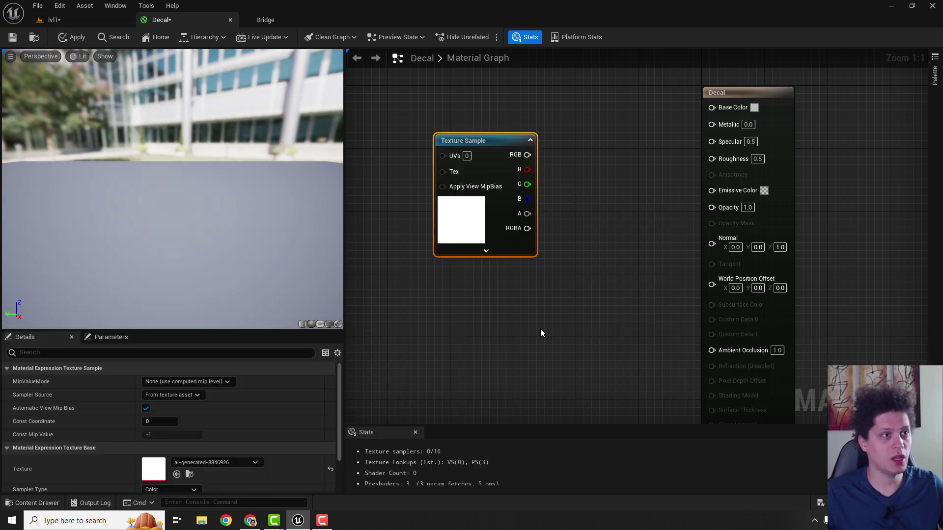
Connect the Texture Sample's RGB output to Base Color and its A output to Opacity, and save the material.
right_click_drag(540, 330, 544, 344)
left_click_drag(500, 179, 717, 127)
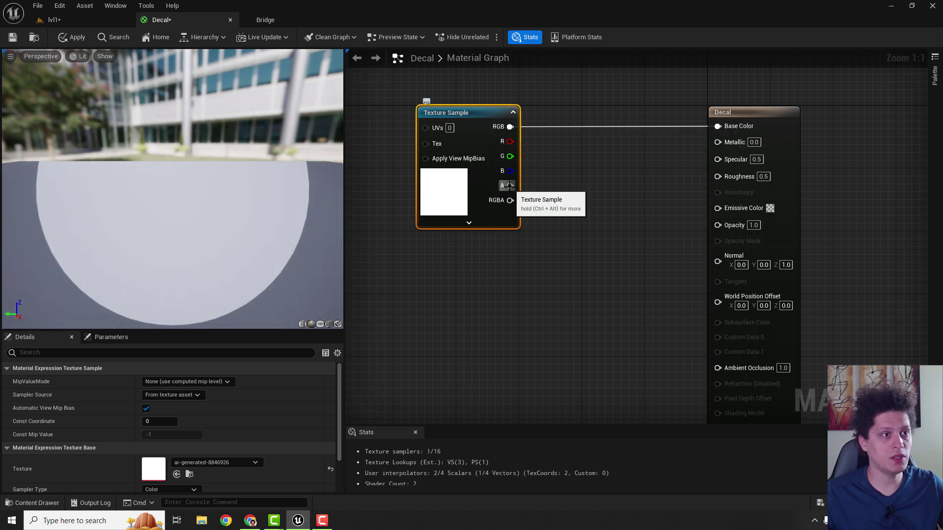
left_click_drag(509, 186, 722, 223)
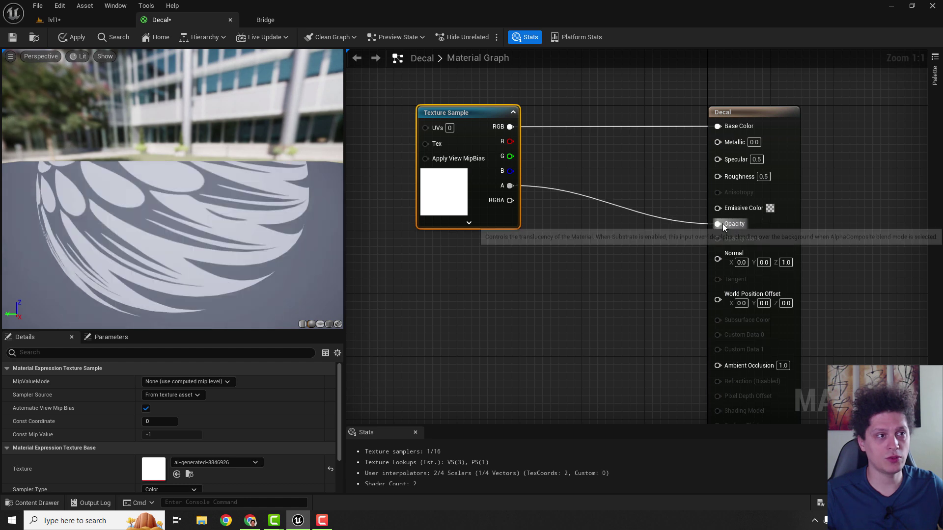
left_click(13, 38)
Place a Decal Actor on the wall in lvl1 and assign the Decal material as its Decal Material.
left_click(54, 19)
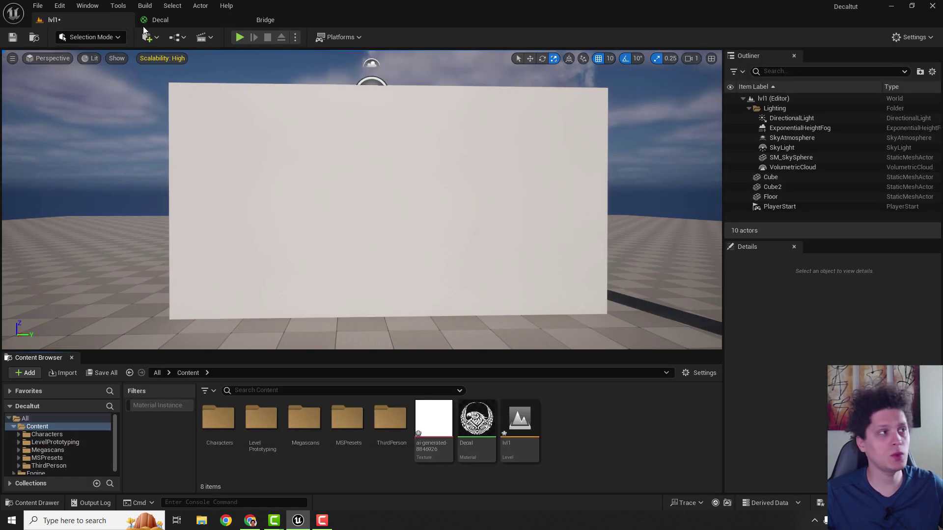
left_click(155, 40)
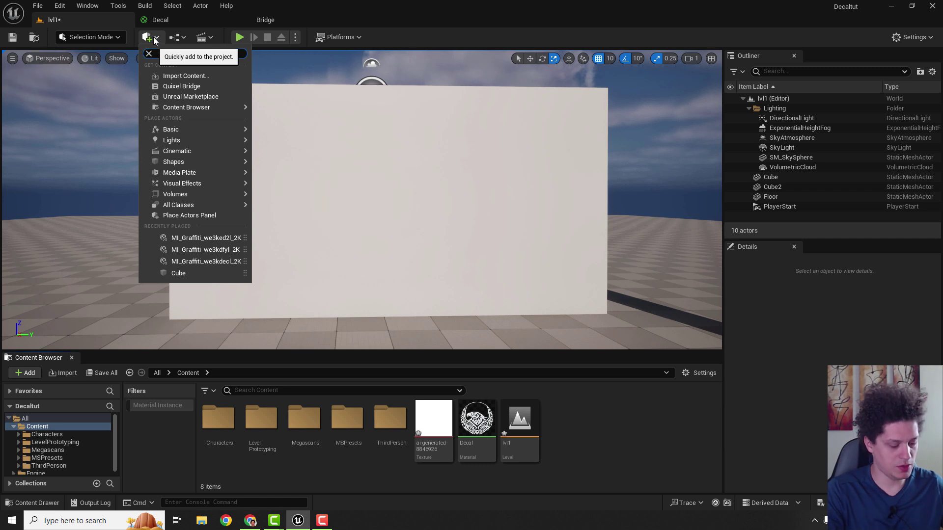
type("decal")
left_click_drag(196, 73, 380, 210)
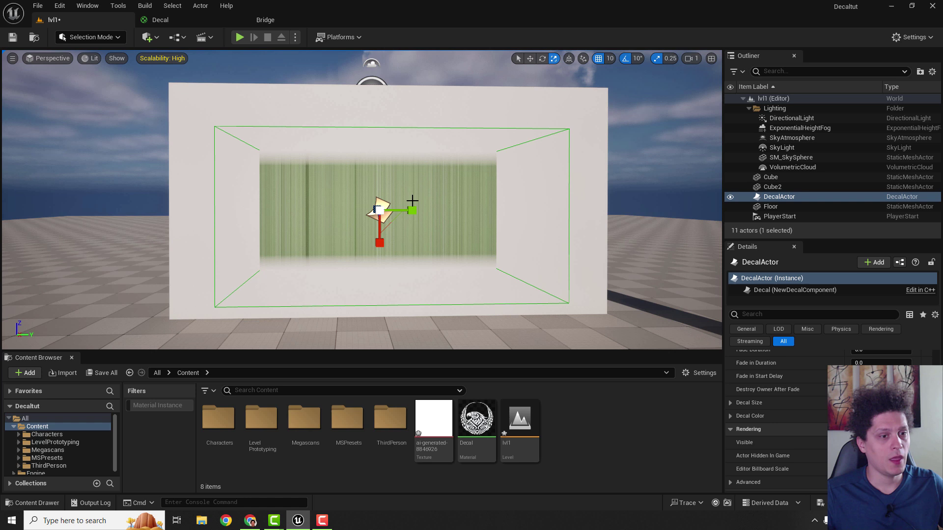
scroll(764, 430, "up", 5)
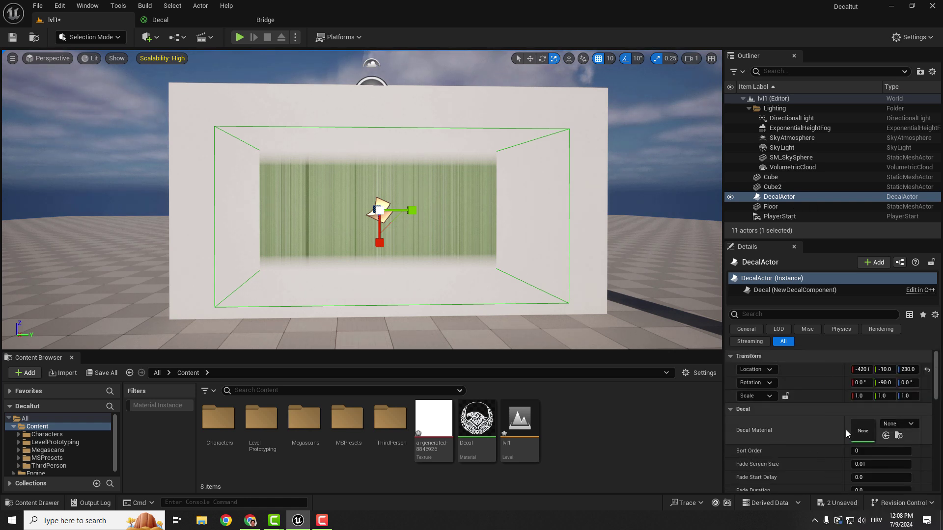
left_click_drag(476, 420, 866, 431)
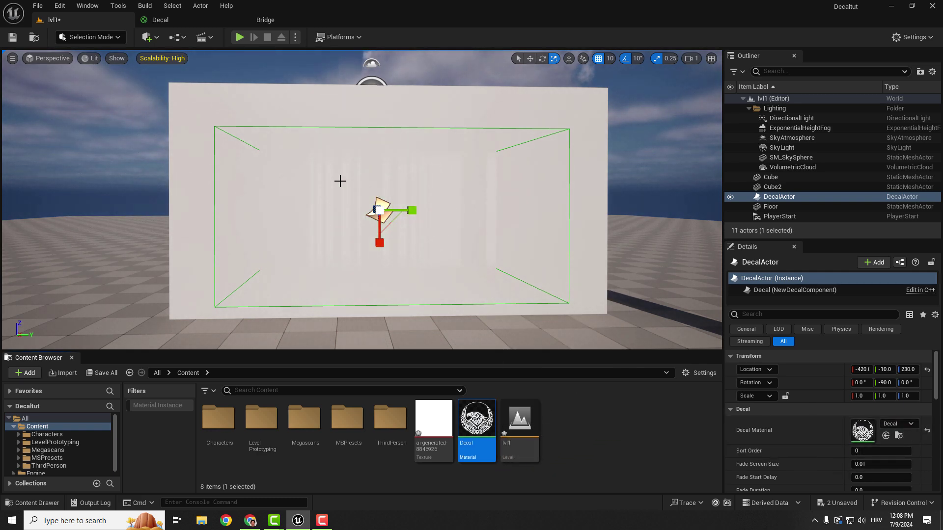
Rotate the decal actor on the wall so that its projection direction faces the wall surface.
mouse_move(345, 190)
right_mouse_down()
mouse_move(422, 189)
mouse_move(345, 189)
right_mouse_up()
key("e")
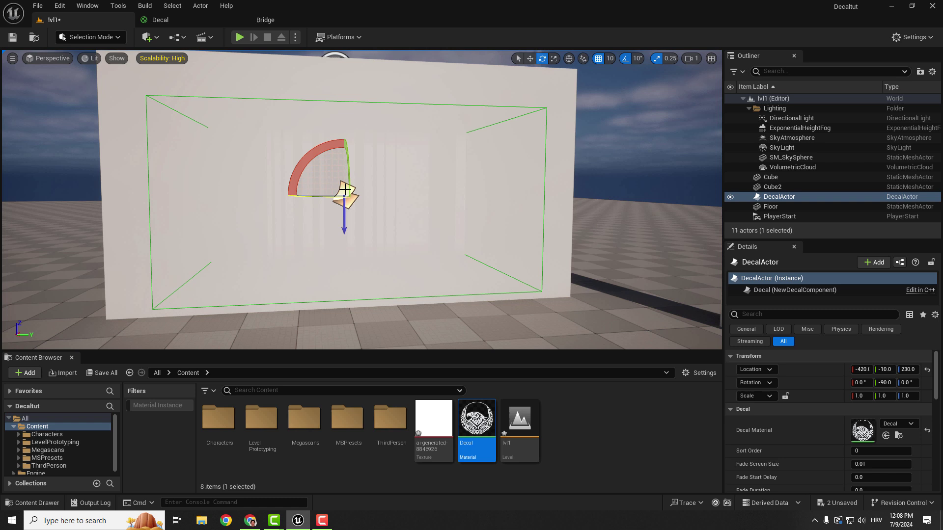
left_click_drag(351, 149, 350, 173)
Move the decal actor along its projection axis so that its box crosses the wall's front face.
right_click_drag(225, 167, 368, 119)
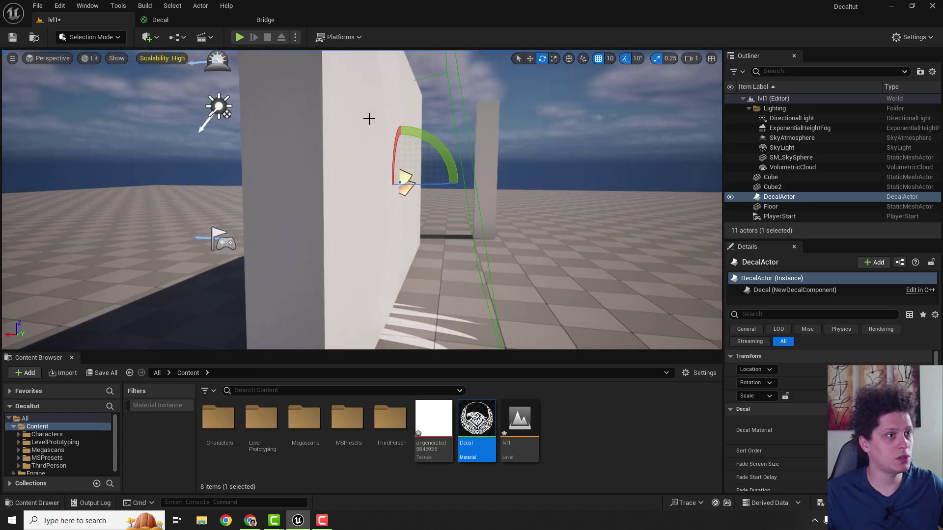
key("w")
left_click_drag(369, 180, 340, 181)
right_click_drag(340, 180, 197, 196)
right_click_drag(311, 177, 450, 225)
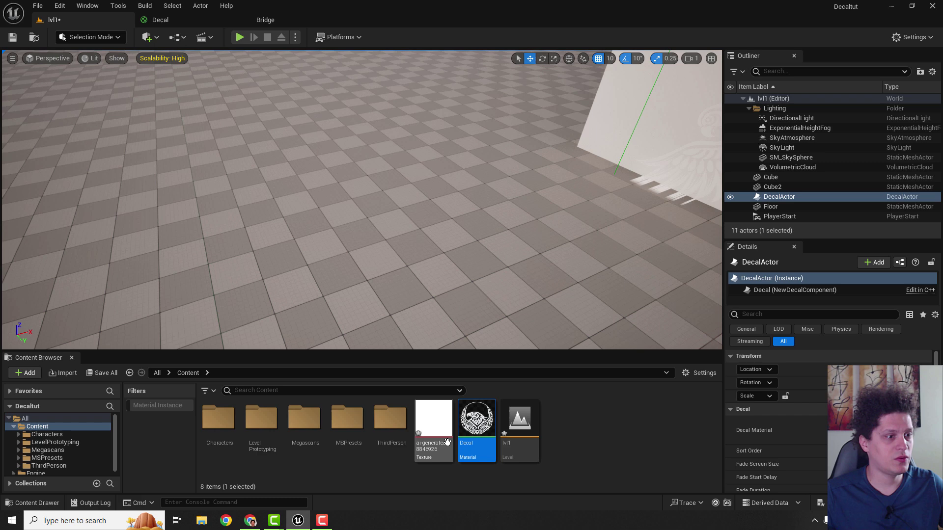
Search the actors that can be placed for "decal" and add another Decal Actor to the level.
right_click_drag(492, 259, 471, 246)
left_click(150, 37)
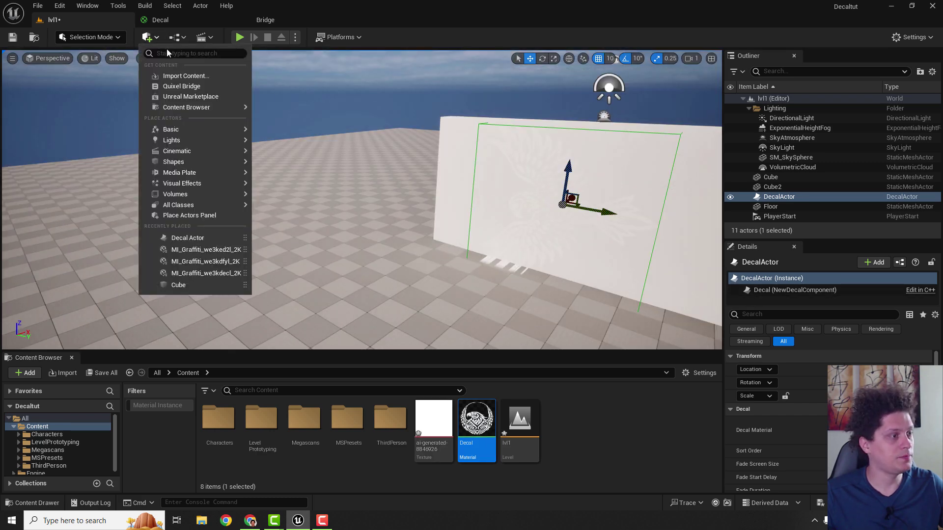
type("decal")
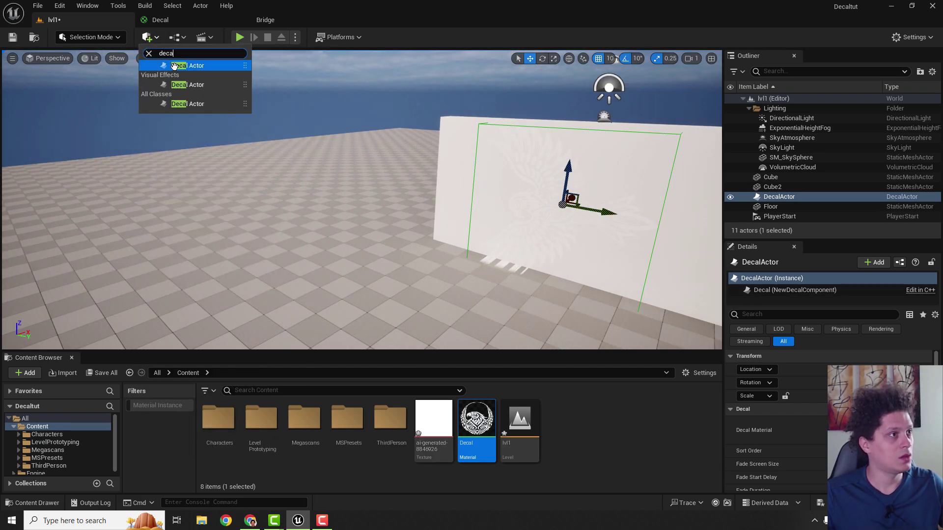
left_click(175, 66)
Select the original DecalActor on the wall and rotate it 90 degrees so that the bird stands upright.
right_click_drag(308, 192, 335, 172)
right_click_drag(398, 171, 432, 143)
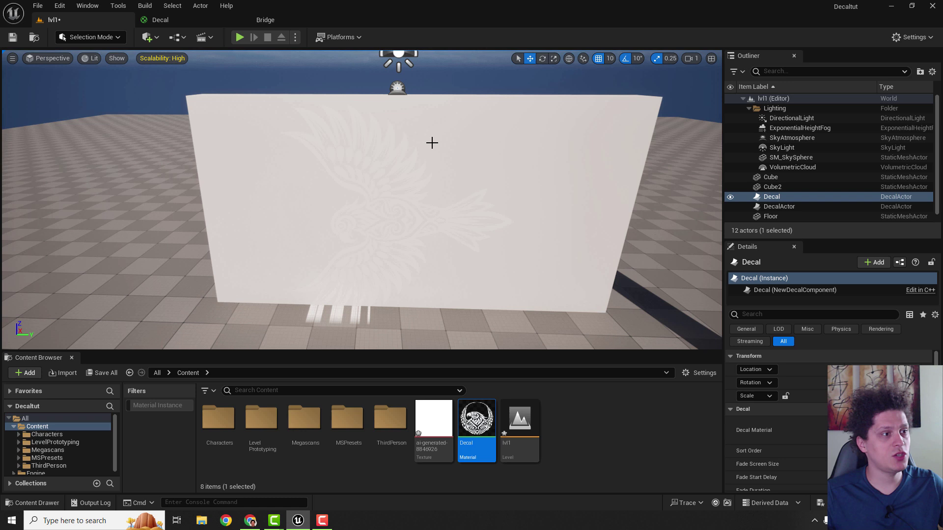
left_click(756, 207)
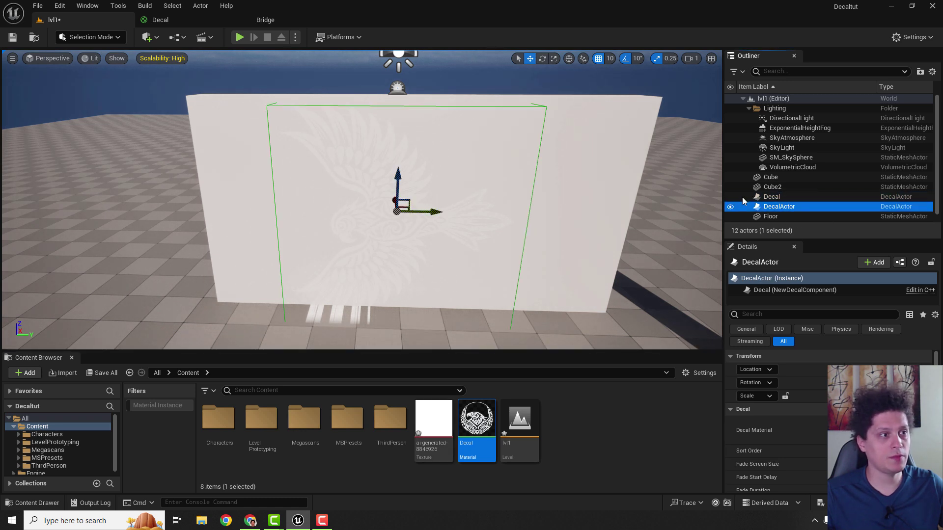
key("e")
left_click_drag(405, 183, 457, 213)
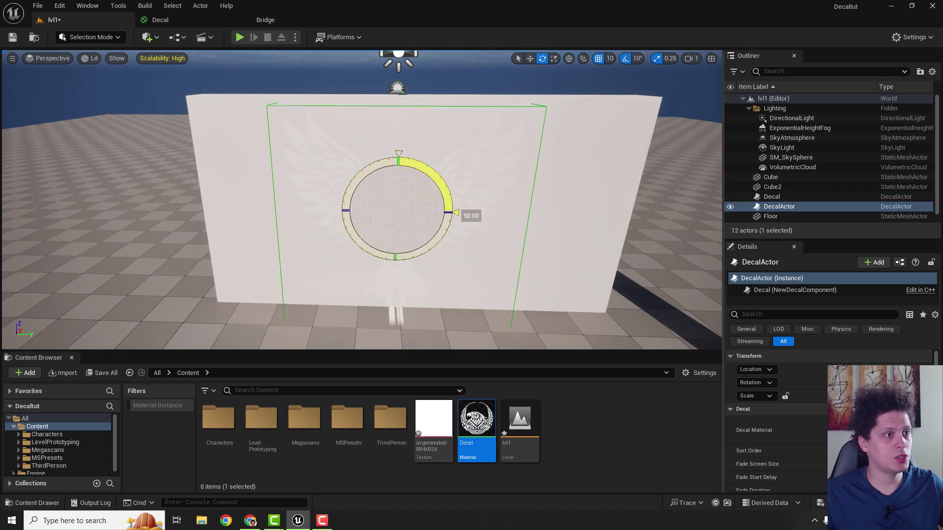
Scale the bird decal down uniformly and move it up so that it fits within the wall.
key("r")
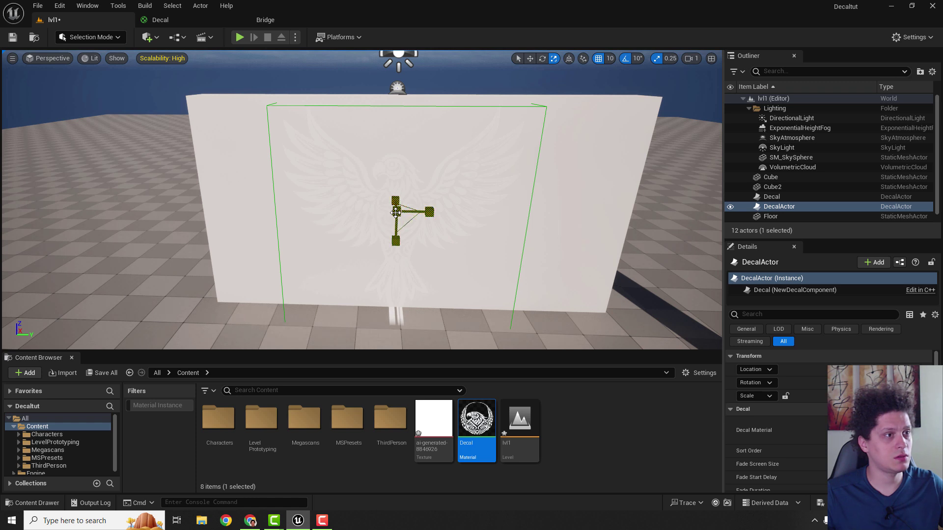
left_click_drag(396, 212, 378, 224)
mouse_move(391, 183)
left_mouse_down()
mouse_move(393, 156)
mouse_move(394, 170)
left_mouse_up()
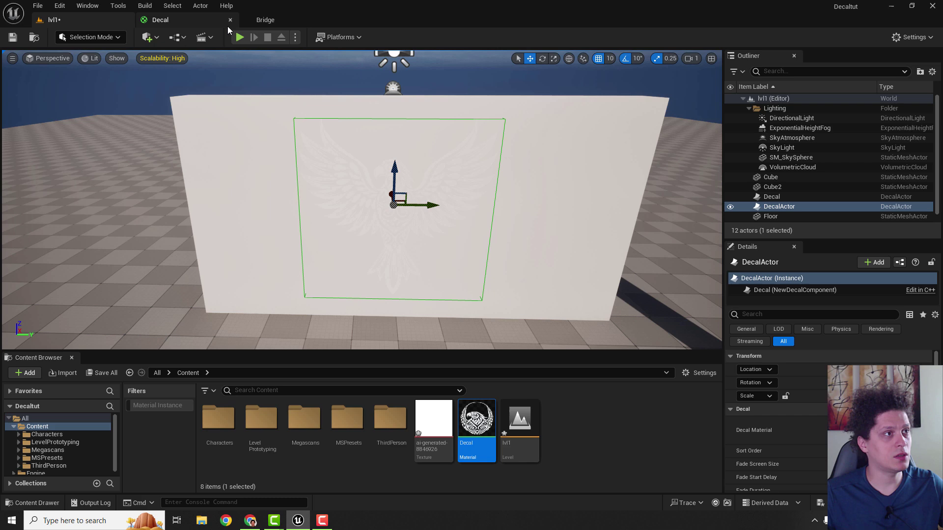
In the Decal material graph, add a Vector Parameter named Color and place it below the Texture Sample.
left_click(257, 25)
left_click(181, 18)
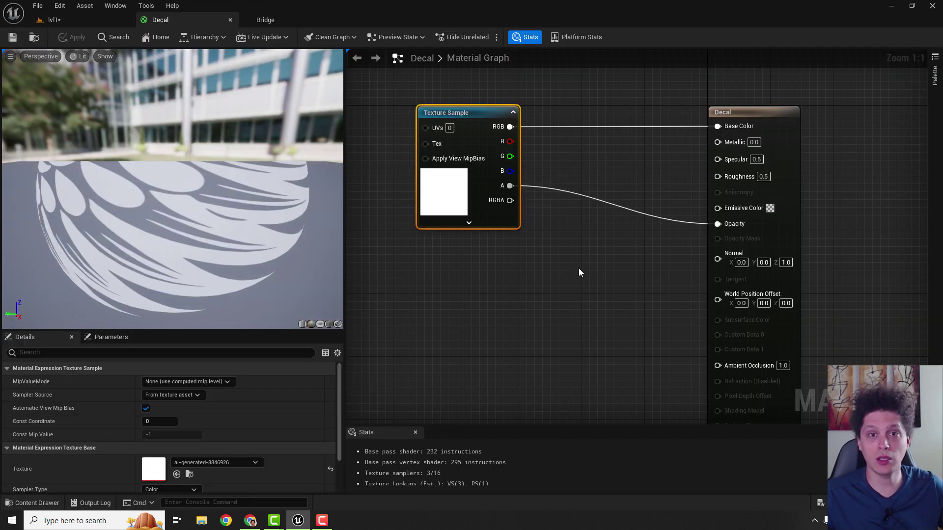
right_click_drag(537, 301, 562, 244)
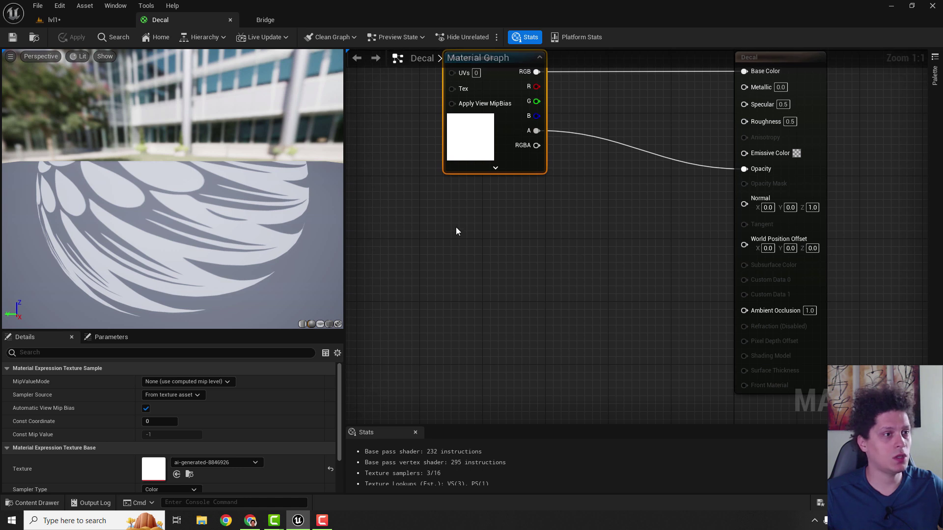
right_click(426, 218)
type("vector pa")
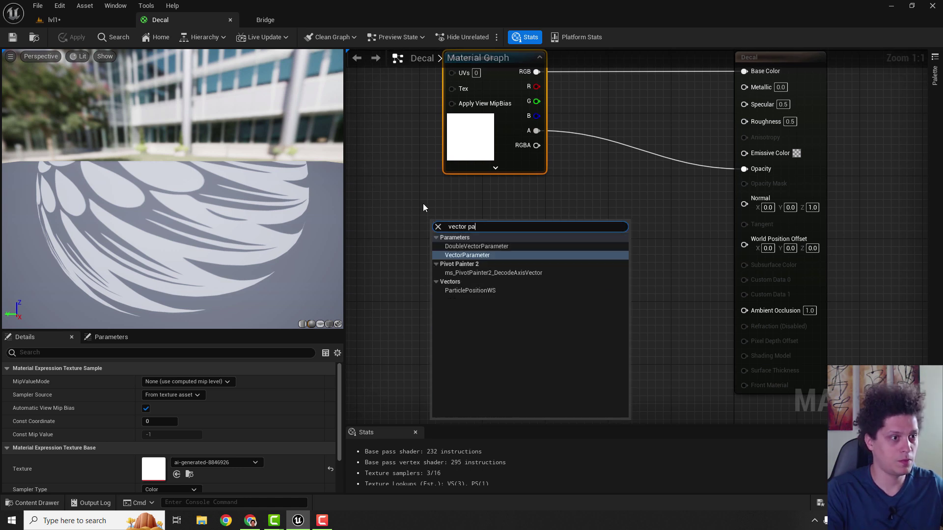
key("Return")
type("C")
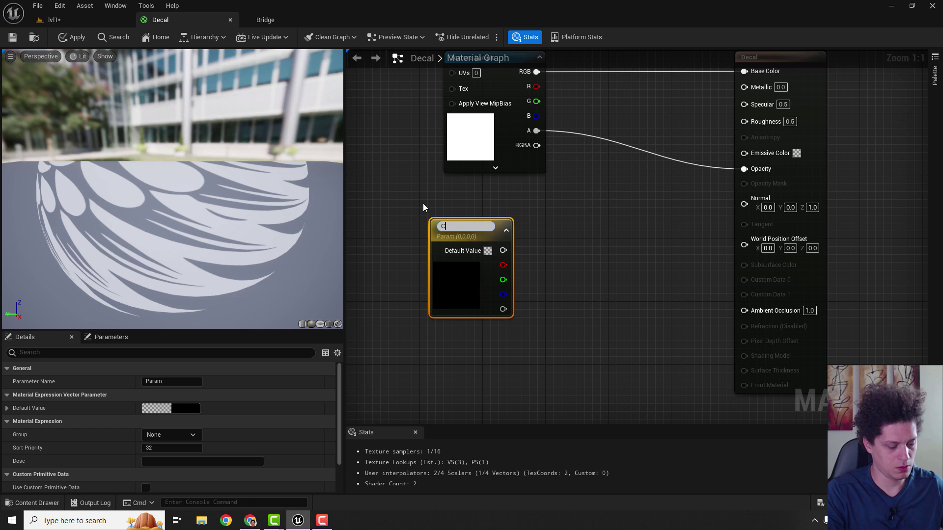
type("olor")
key("Return")
left_click_drag(484, 230, 497, 219)
Add a Constant node to the material graph below the Color parameter.
right_click_drag(563, 358, 564, 290)
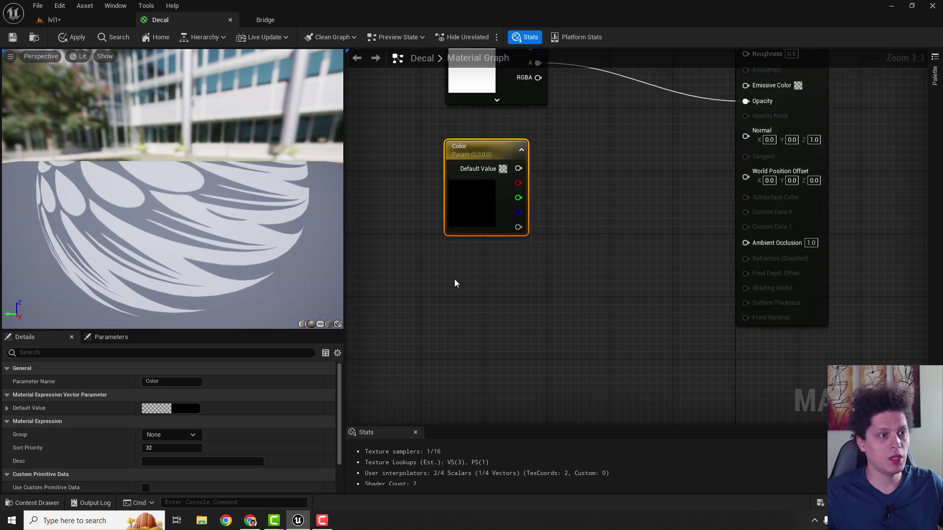
right_click(455, 283)
left_click(465, 310)
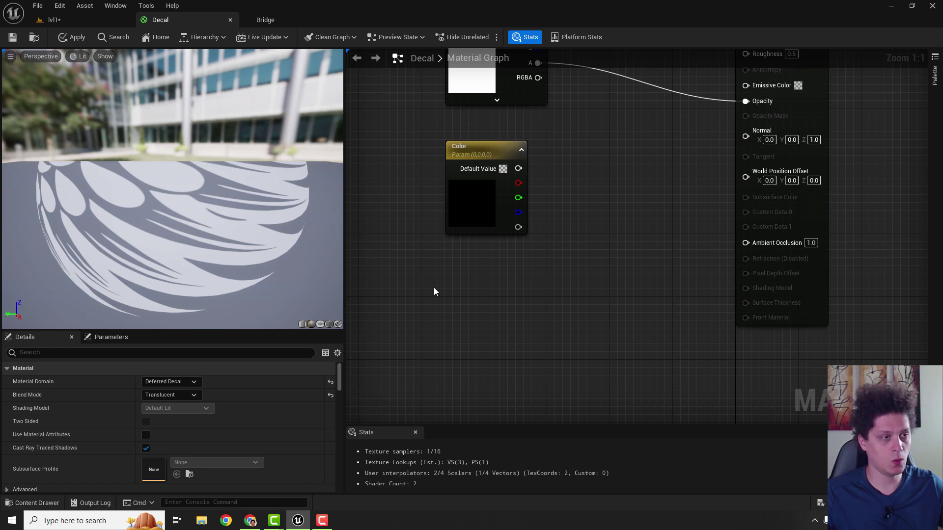
left_click(459, 285)
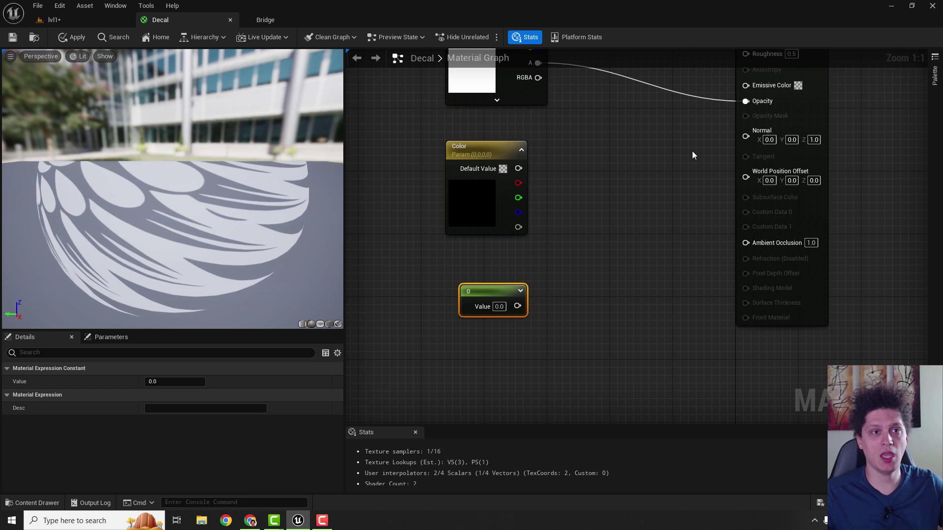
Add a Multiply node, feed Color into A and the Constant into B, and connect its output to Emissive Color.
right_click_drag(661, 170, 646, 212)
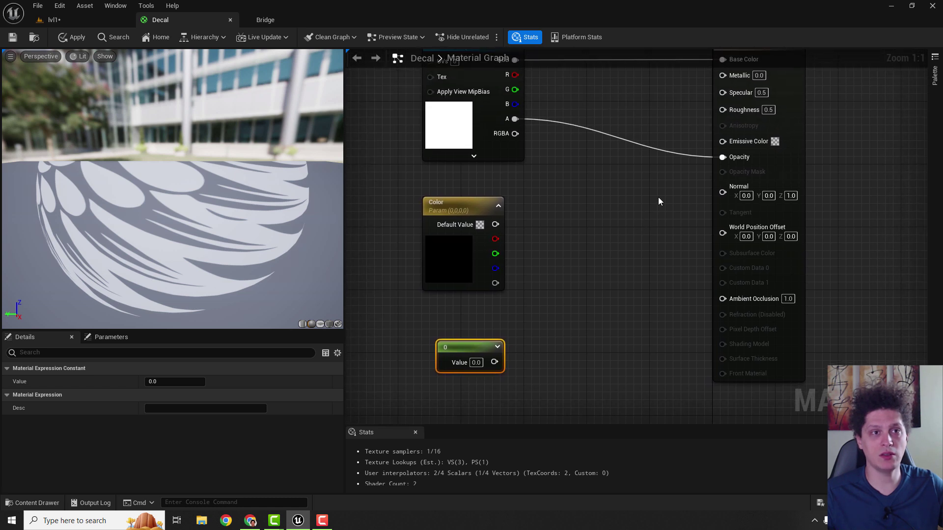
left_click(570, 275)
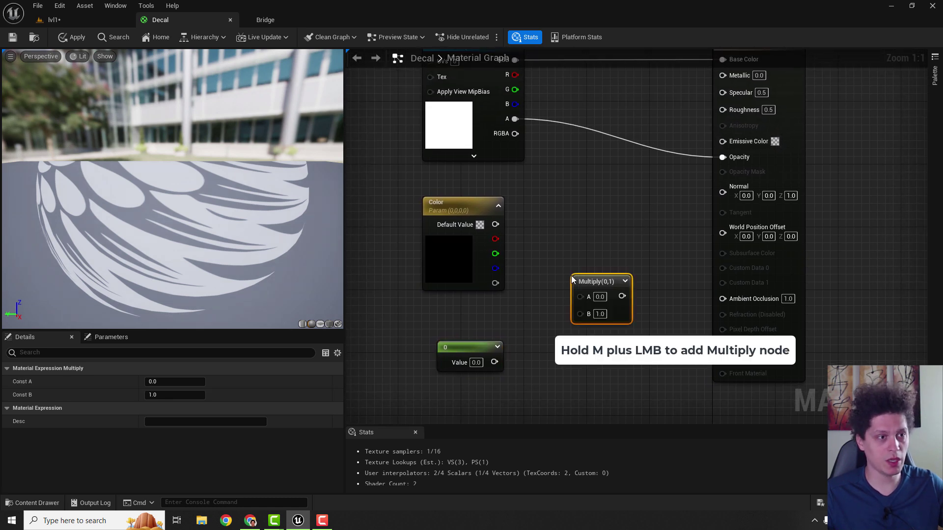
left_click_drag(495, 224, 581, 296)
left_click_drag(494, 361, 724, 141)
Set the Color parameter's default value to a bright blue (0, 0.161, 1, 1).
left_click(450, 207)
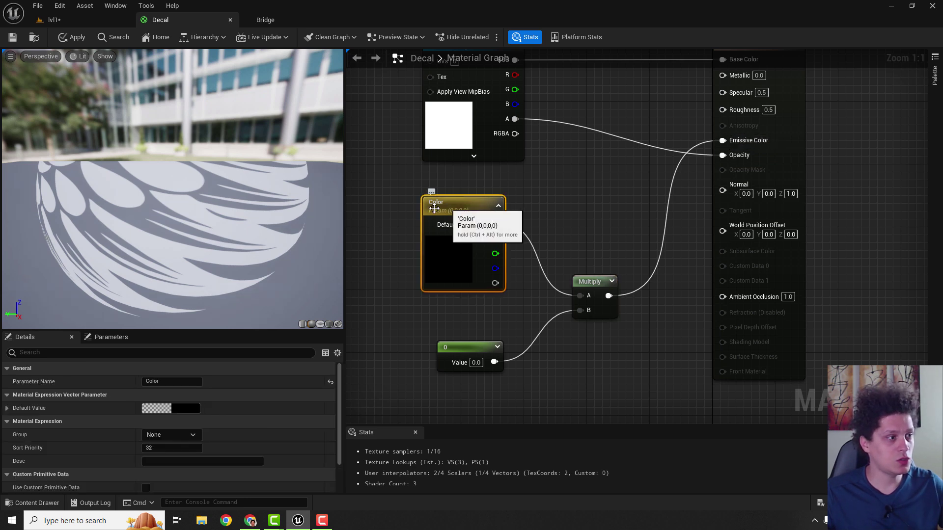
left_click(157, 408)
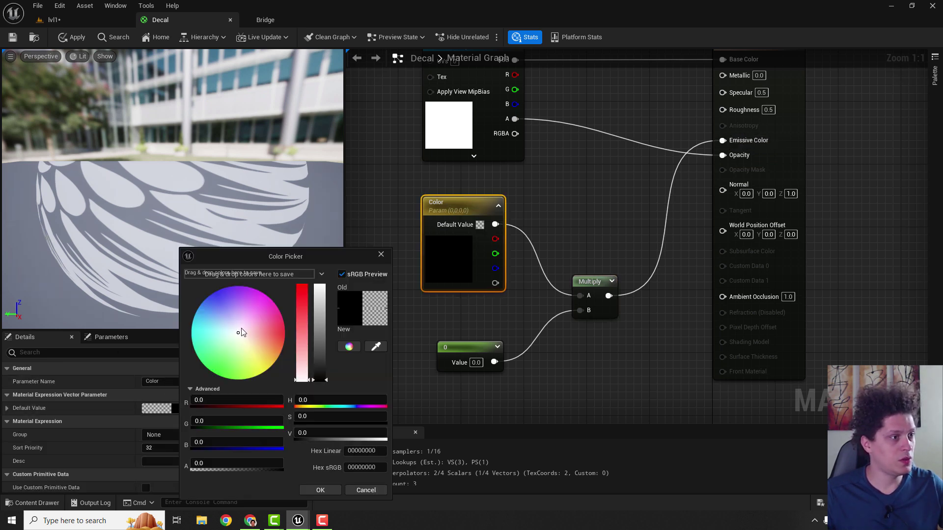
left_click_drag(240, 329, 206, 296)
left_click(319, 490)
Set the Constant node's value to 10 and save the material.
left_click(469, 349)
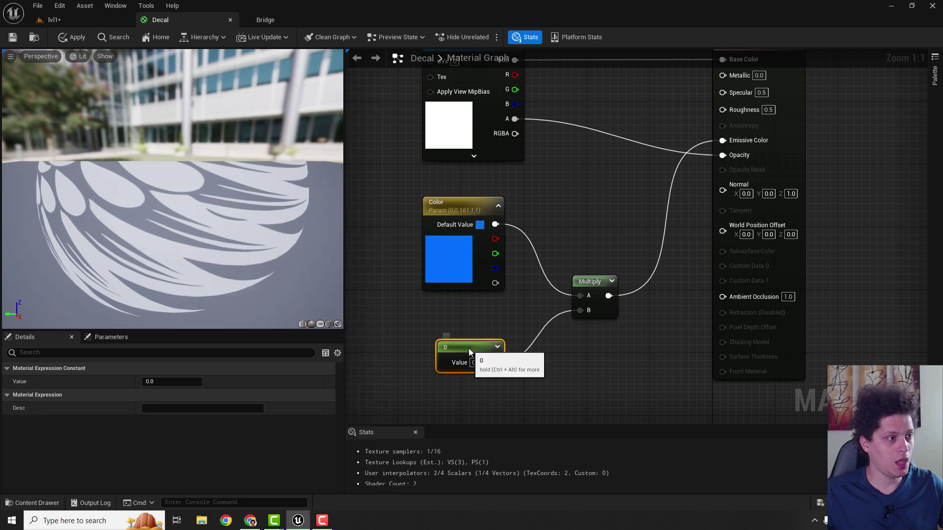
left_click(162, 379)
type("10")
key("Return")
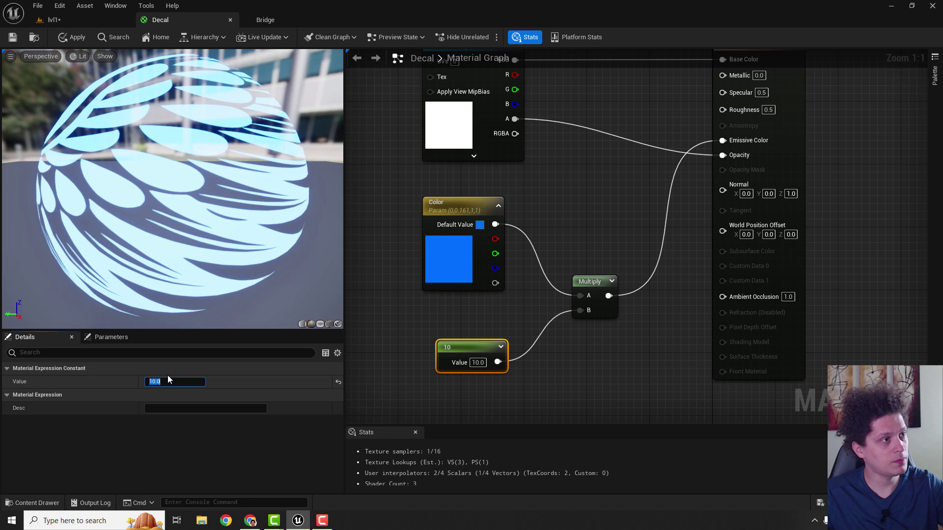
left_click(13, 38)
Return to lvl1 and examine the emissive decal on the wall up close in game view.
left_click(54, 20)
left_click(646, 188)
key("w")
right_click_drag(542, 193, 544, 164)
key("s")
key("g")
Disconnect the Texture Sample's RGB output from Base Color, save the Decal material and return to lvl1.
left_click(165, 19)
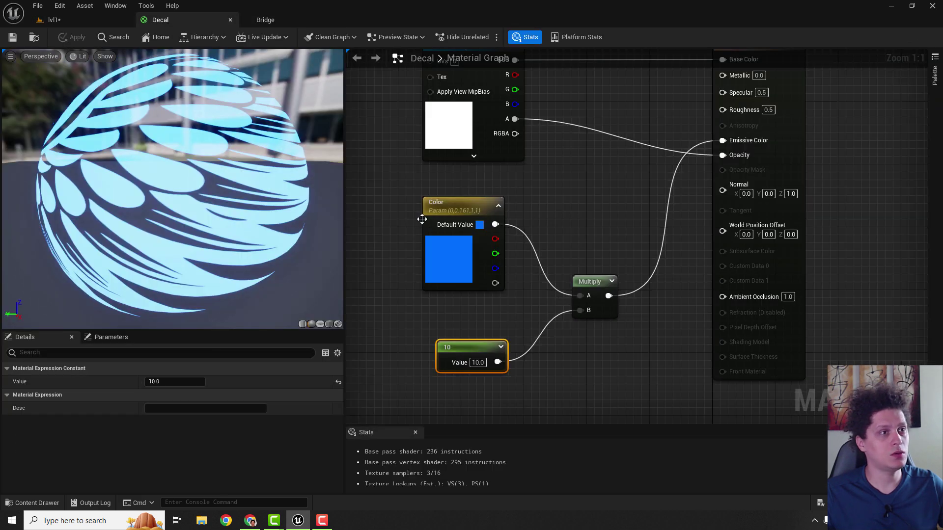
left_click(602, 115, "alt")
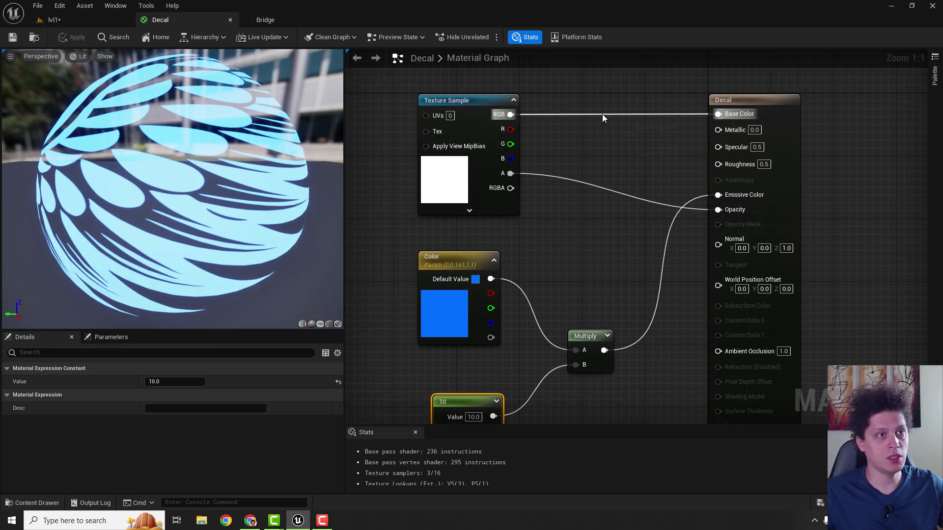
left_click(13, 37)
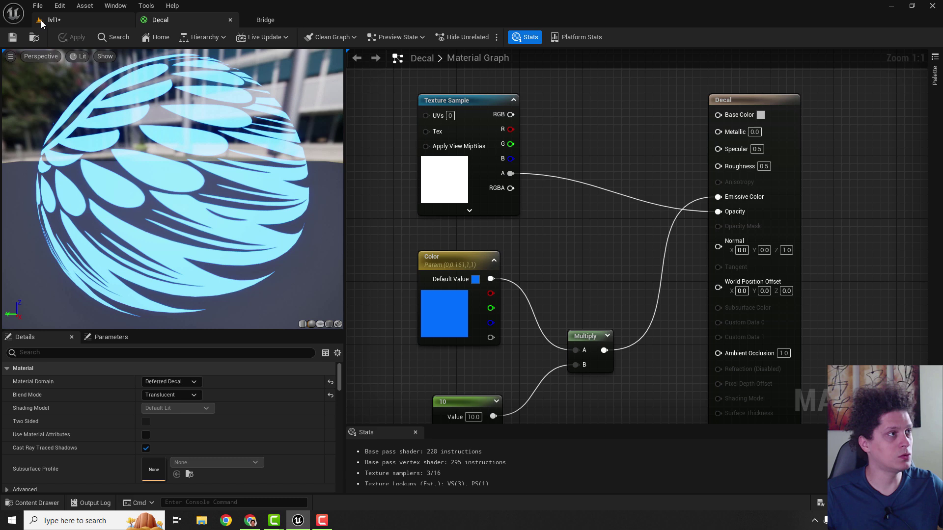
left_click(52, 20)
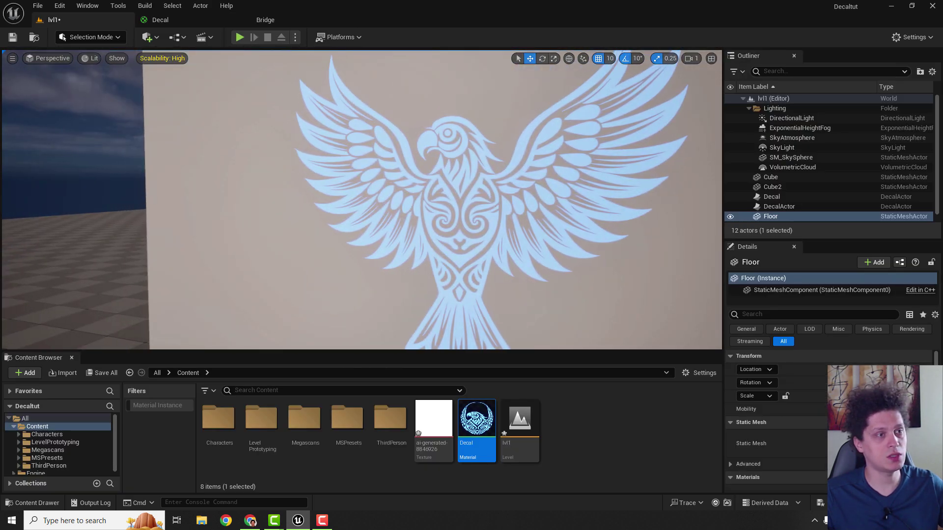
In Quixel Bridge, clear the Graffiti category filter and search the whole library for wall assets.
left_click(257, 20)
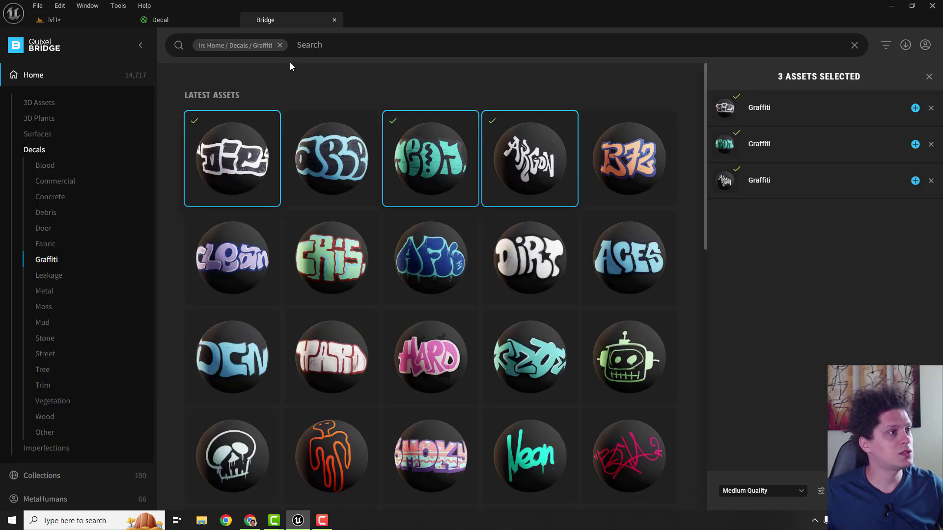
left_click(279, 45)
scroll(432, 211, "down", 4)
scroll(402, 244, "up", 3)
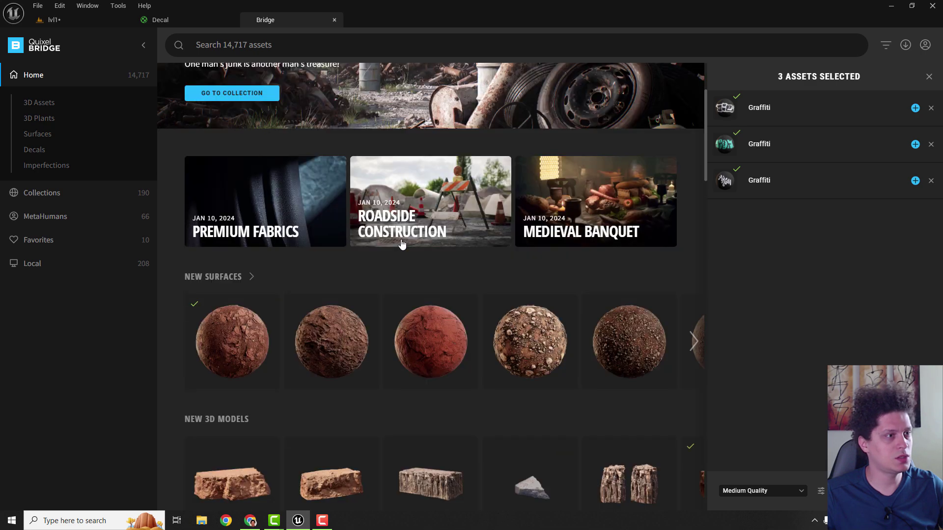
scroll(401, 244, "up", 1)
left_click(257, 45)
type("wa")
type("l")
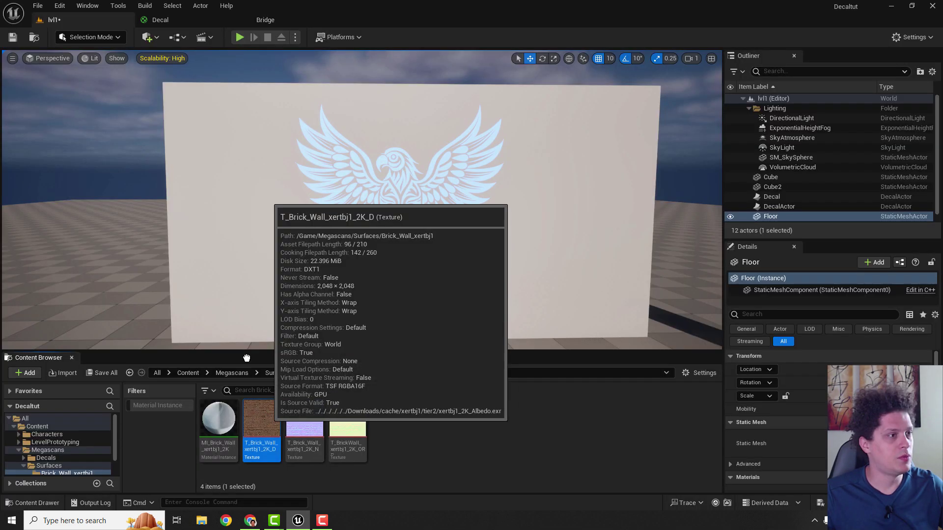
Apply the T_Brick_Wall_xertbj1_2K_D texture to the wall cube behind the decal and focus the view on it.
left_click_drag(262, 422, 414, 202)
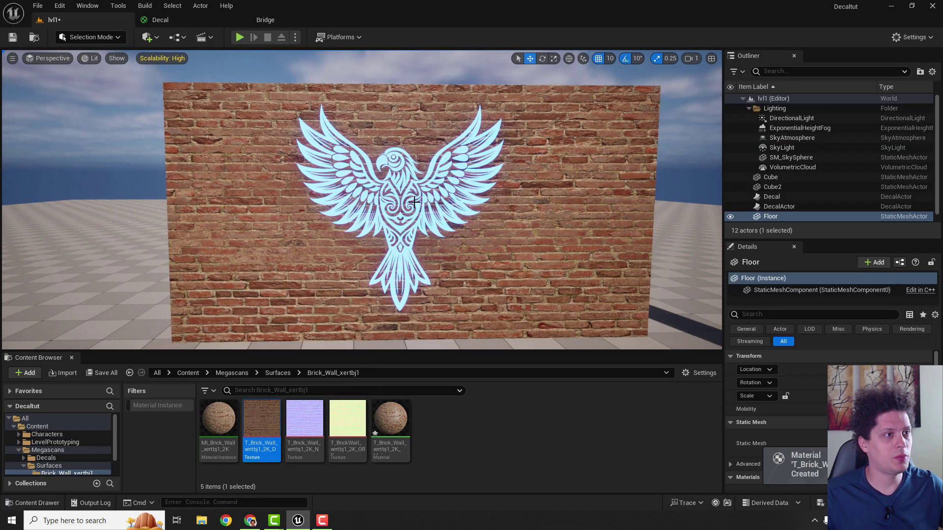
left_click(414, 202)
key("f")
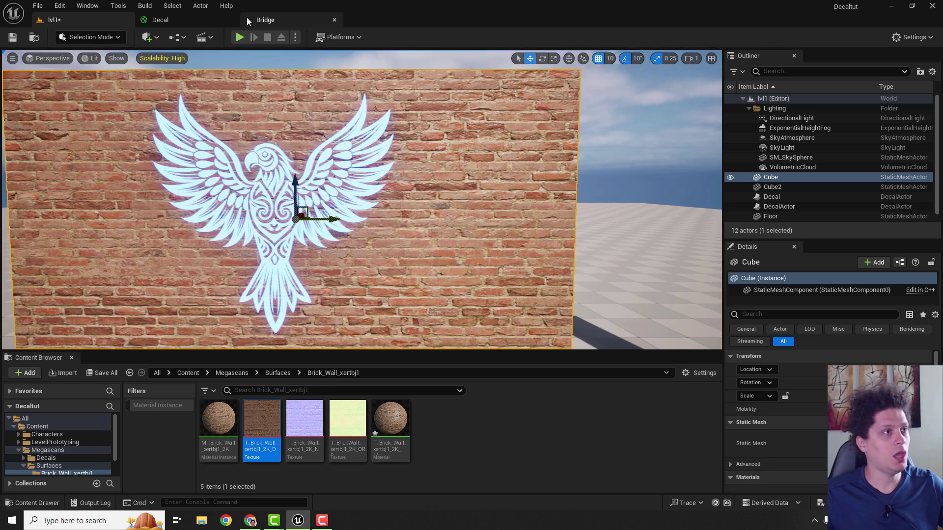
In the Decal material, set the Color parameter's default value to red (hex sRGB FF0024FF) and apply the change.
left_click(268, 20)
left_click(160, 20)
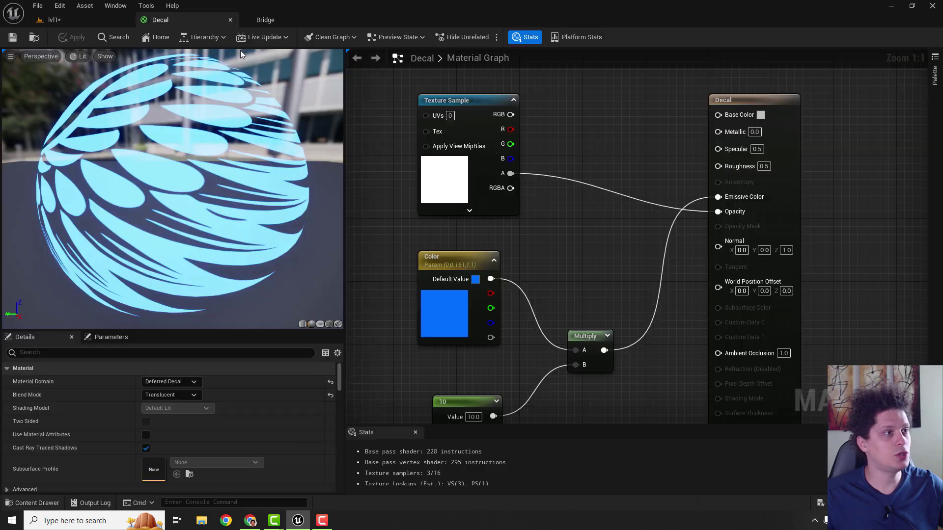
left_click(452, 317)
left_click(196, 408)
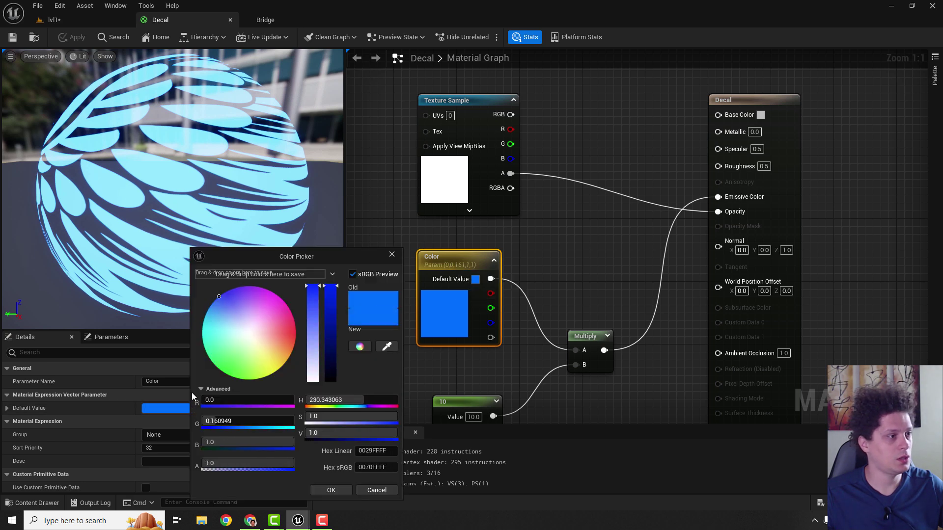
left_click(264, 330)
left_click_drag(267, 333, 304, 335)
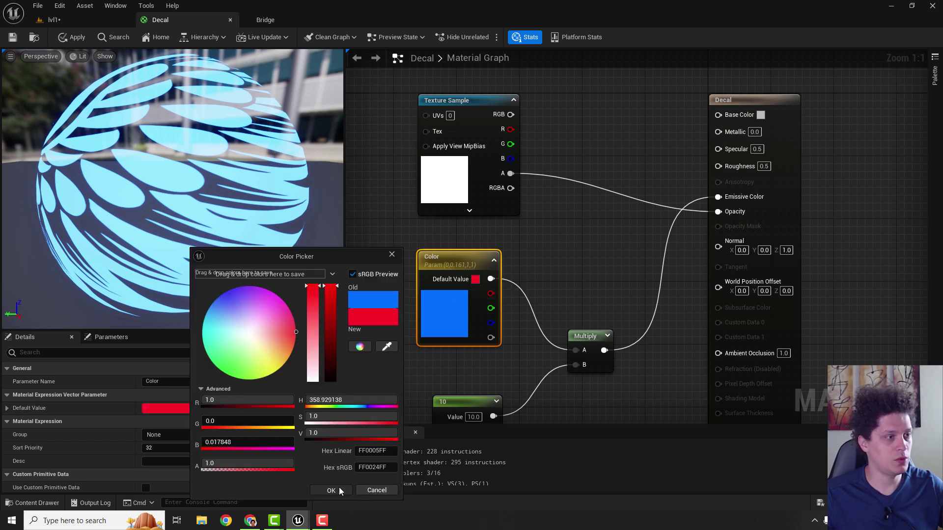
left_click(339, 490)
left_click(74, 37)
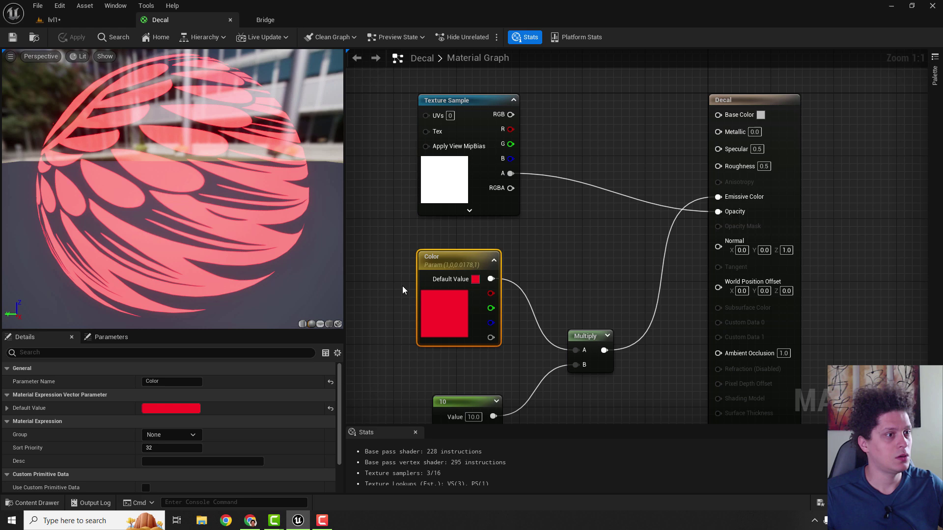
Pick a light green as the Color parameter's default value.
left_click(171, 408)
left_click(217, 347)
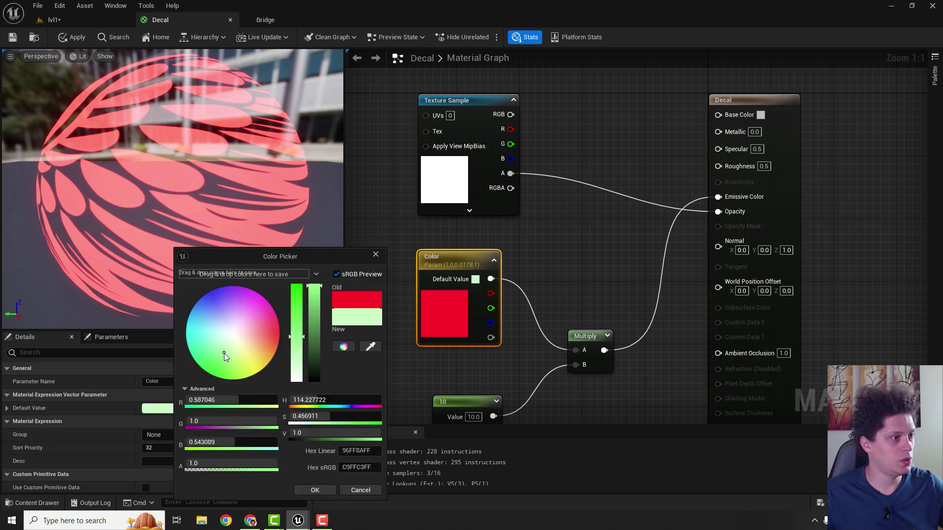